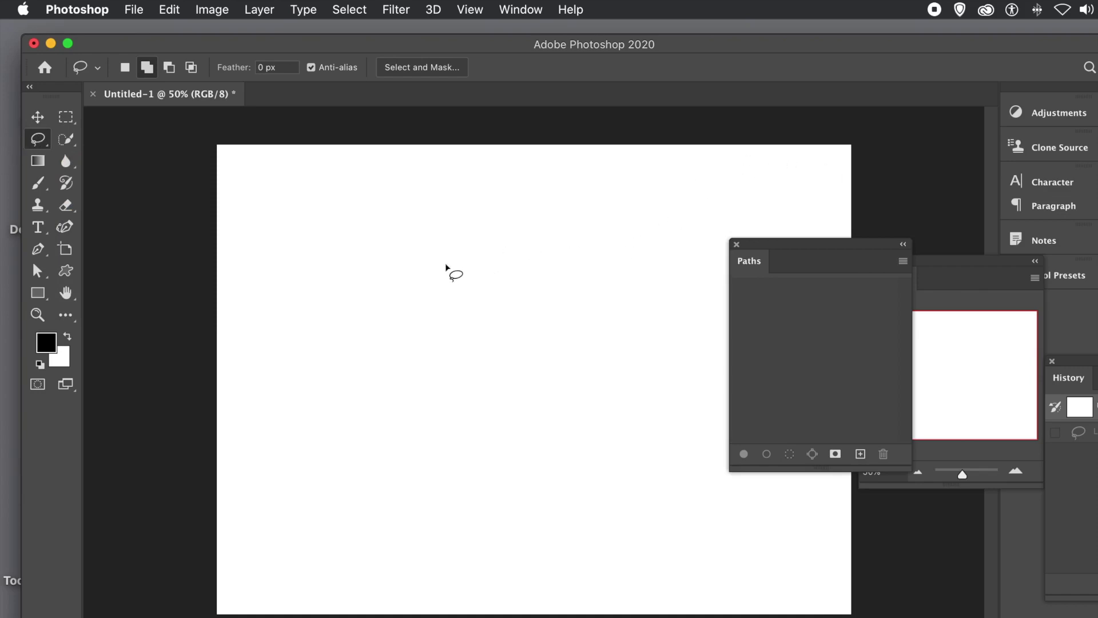
# - Drag a large wavy zigzag Lasso selection across the left half of the blank canvas
pyautogui.moveTo(386, 225)
pyautogui.mouseDown()
pyautogui.moveTo(527, 253)
pyautogui.moveTo(448, 253)
pyautogui.moveTo(579, 353)
pyautogui.moveTo(476, 349)
pyautogui.moveTo(570, 431)
pyautogui.moveTo(573, 462)
pyautogui.moveTo(424, 460)
pyautogui.moveTo(485, 538)
pyautogui.moveTo(403, 534)
pyautogui.moveTo(307, 508)
pyautogui.moveTo(255, 466)
pyautogui.moveTo(349, 423)
pyautogui.moveTo(294, 379)
pyautogui.moveTo(297, 355)
pyautogui.moveTo(437, 375)
pyautogui.moveTo(327, 314)
pyautogui.moveTo(302, 279)
pyautogui.moveTo(324, 272)
pyautogui.moveTo(400, 292)
pyautogui.moveTo(386, 273)
pyautogui.moveTo(305, 240)
pyautogui.moveTo(307, 226)
pyautogui.moveTo(338, 228)
pyautogui.moveTo(396, 249)
pyautogui.moveTo(341, 230)
pyautogui.moveTo(323, 210)
pyautogui.moveTo(392, 227)
pyautogui.mouseUp()
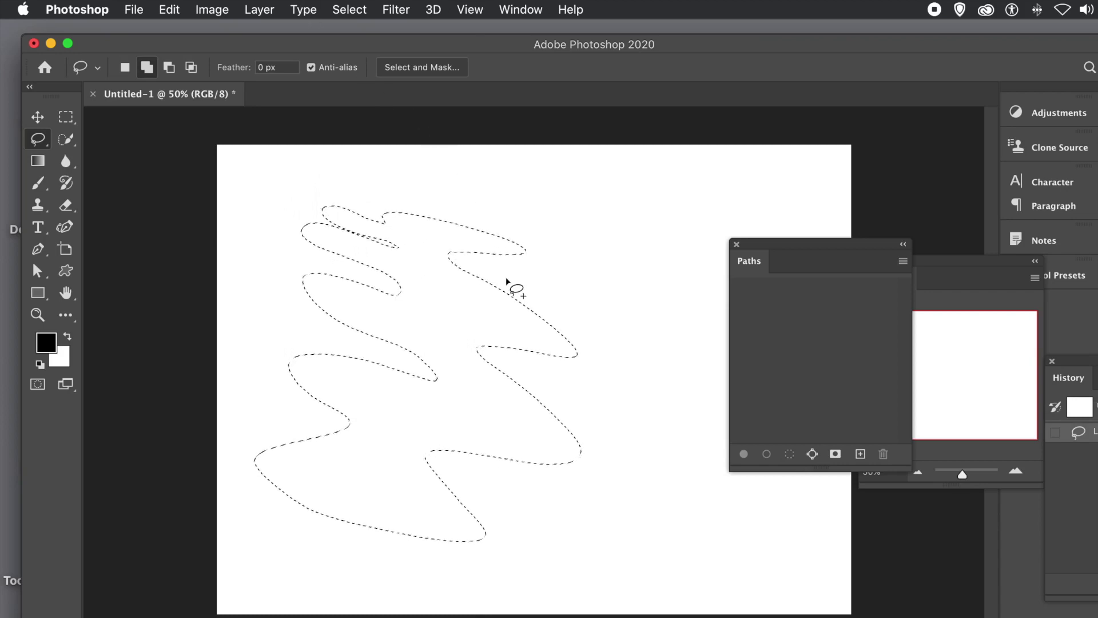
# - Make a work path from the zigzag selection in the Paths panel, keeping the 2.0-pixel tolerance
pyautogui.click(531, 10)
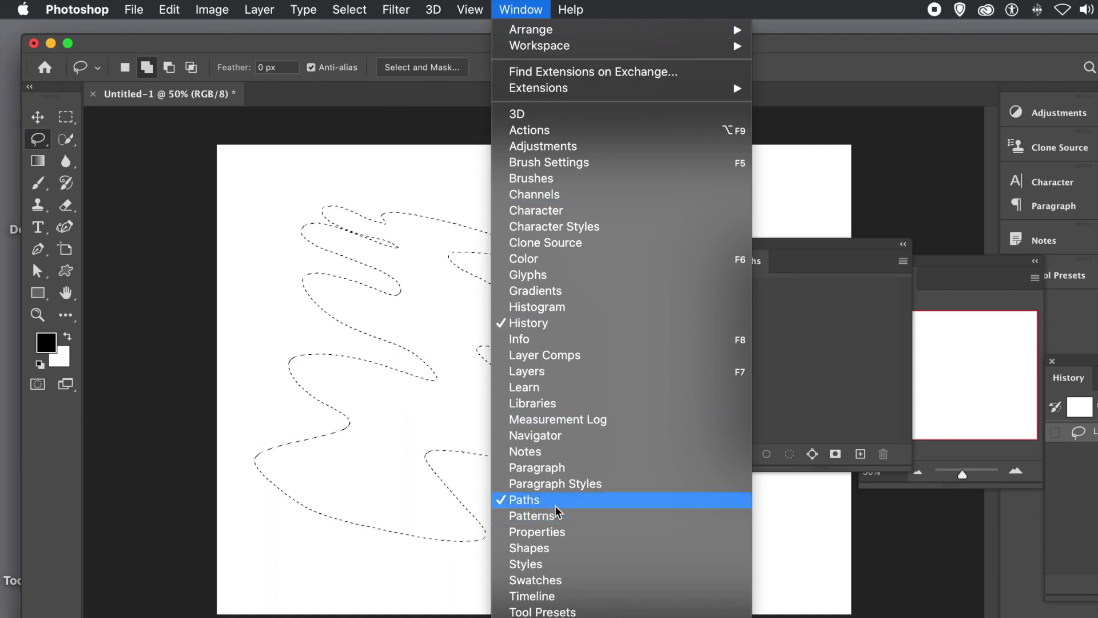
pyautogui.click(814, 239)
pyautogui.moveTo(809, 242); pyautogui.dragTo(703, 228)
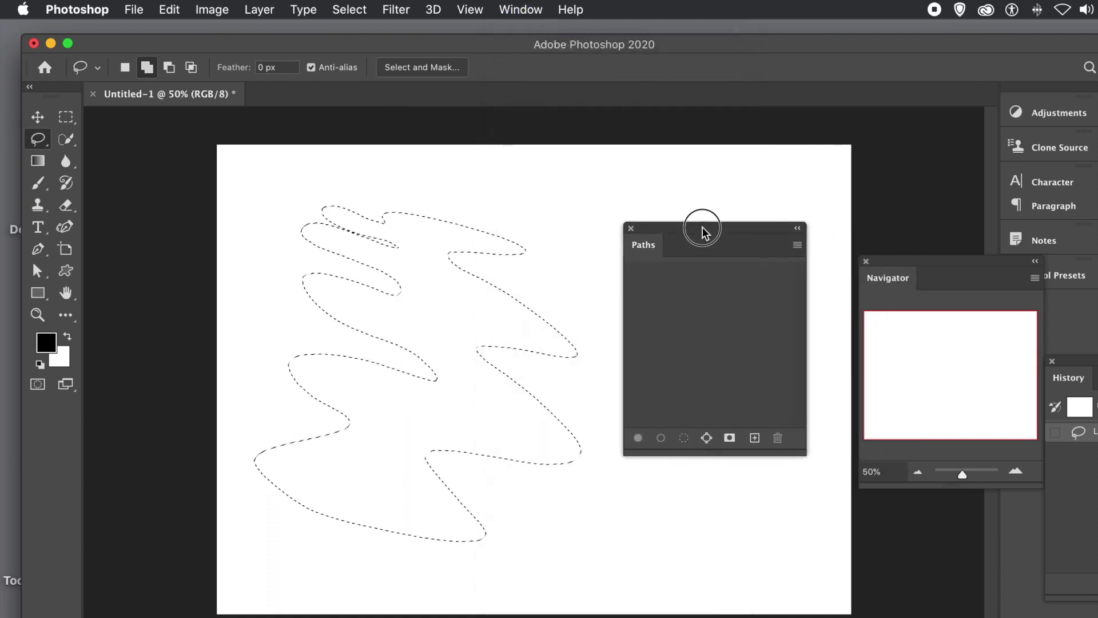
pyautogui.click(796, 245)
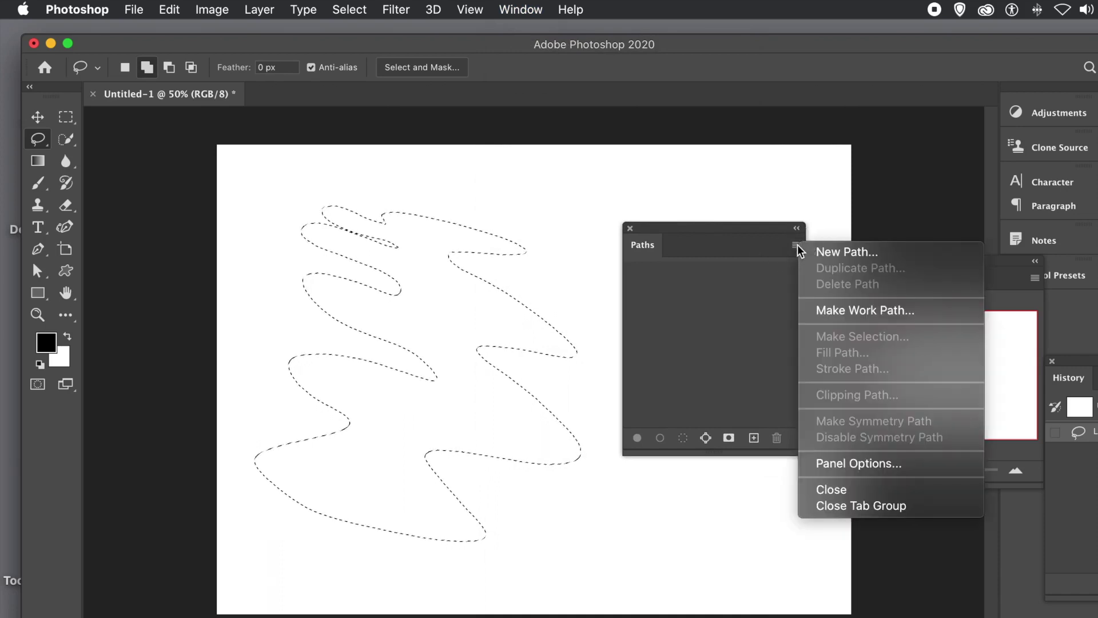
pyautogui.click(835, 317)
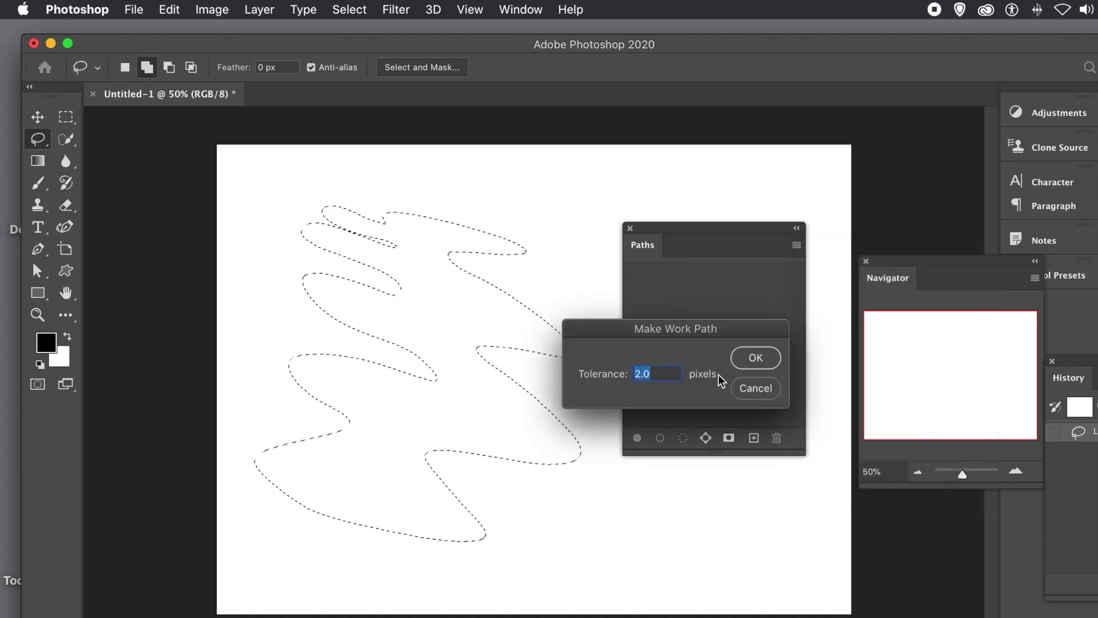
pyautogui.click(755, 358)
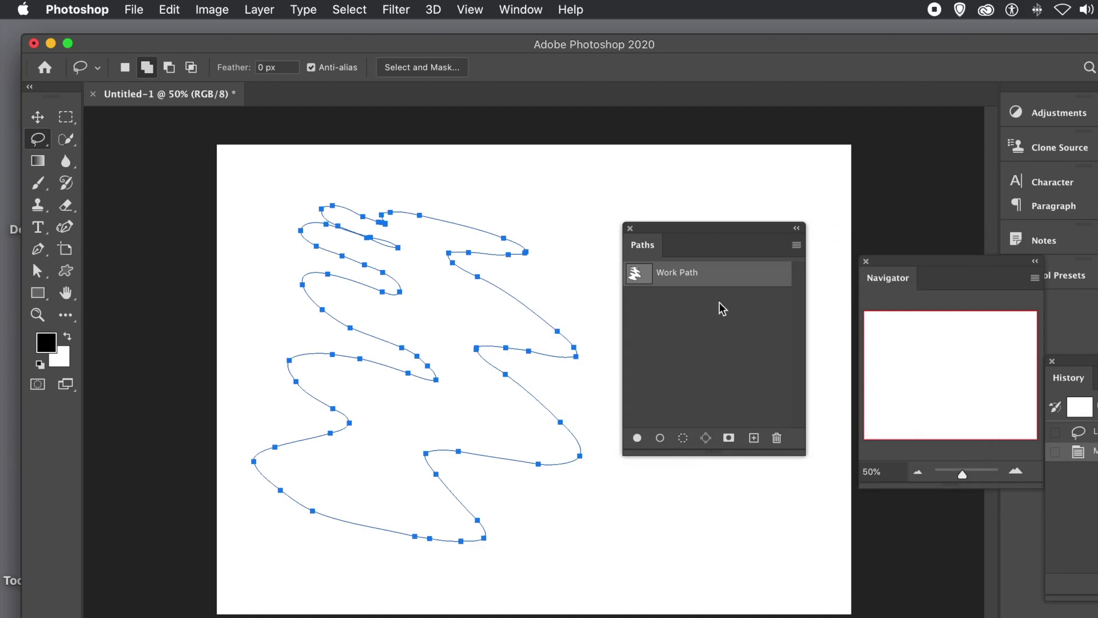
# - Close the Paths panel and define the work path as custom shape 'Shape 728'
pyautogui.click(630, 229)
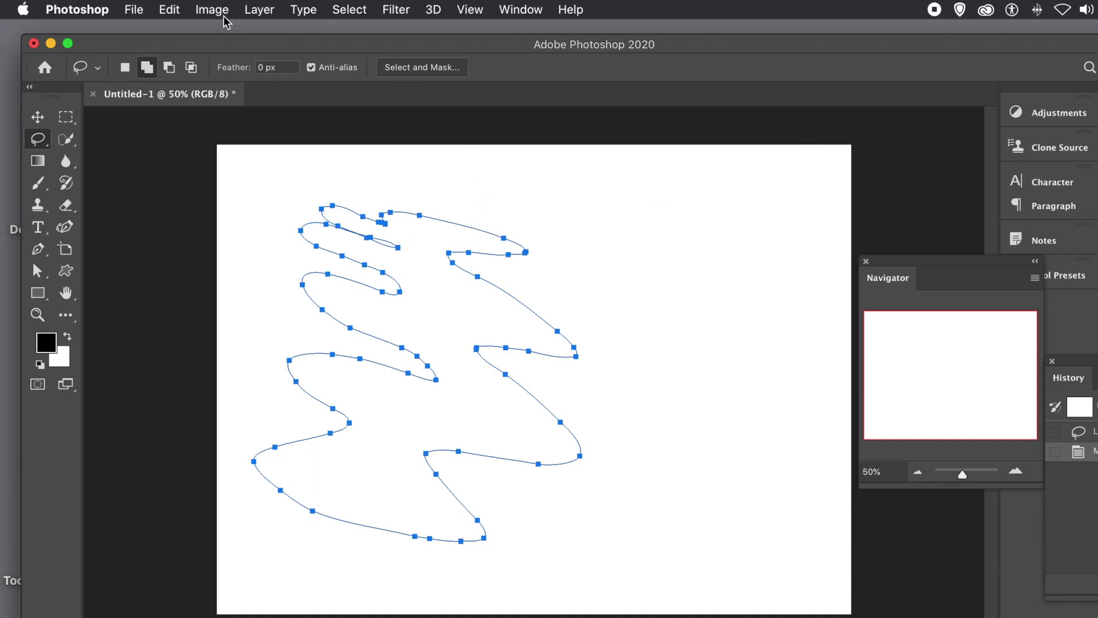
pyautogui.click(172, 12)
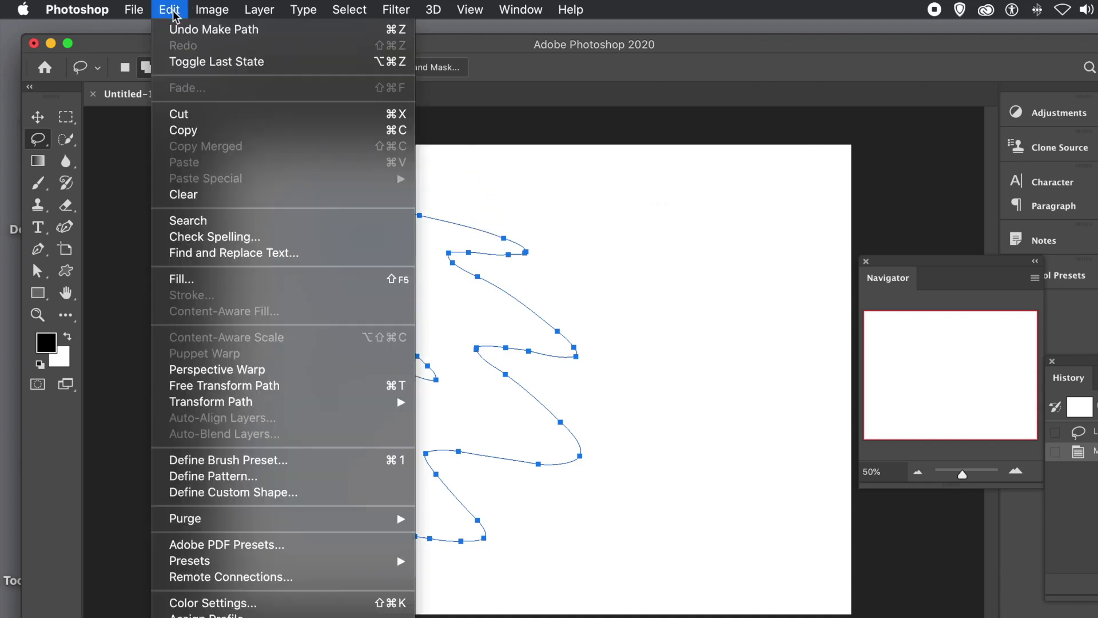
pyautogui.click(235, 493)
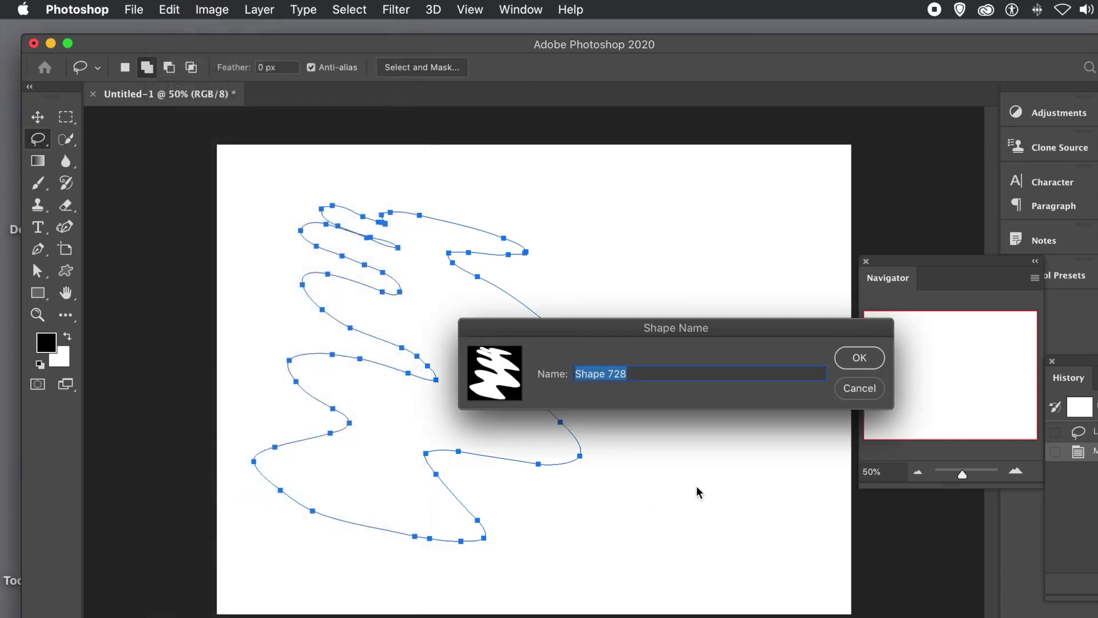
pyautogui.click(859, 359)
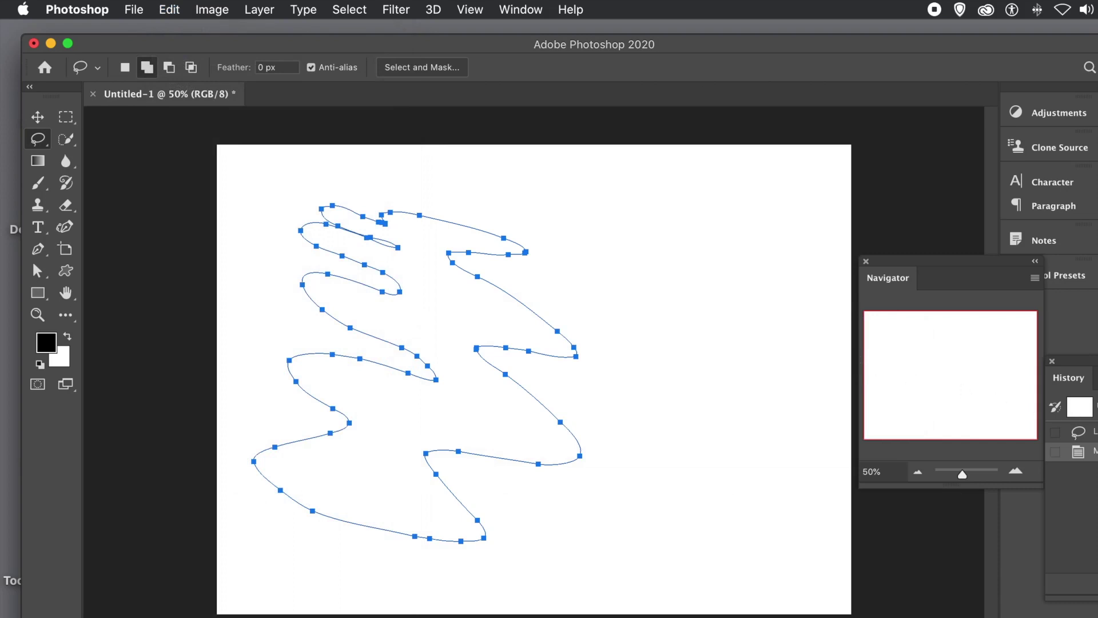
# - Undo the work path and pick the Custom Shape tool in Shape mode
pyautogui.press('super+z')
pyautogui.press('super+z')
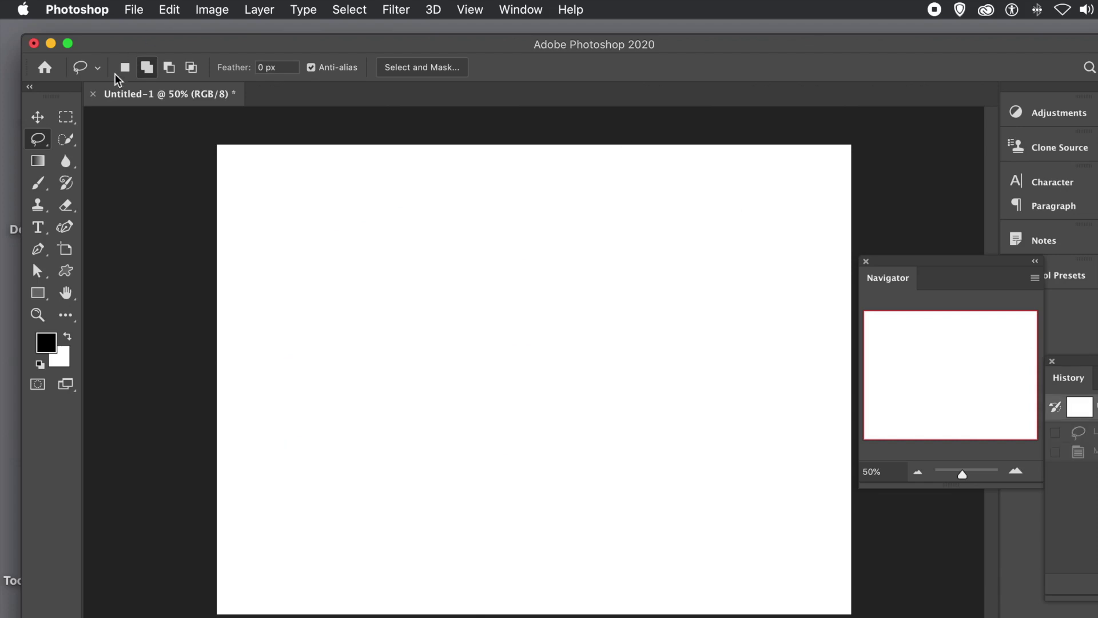
pyautogui.click(66, 271)
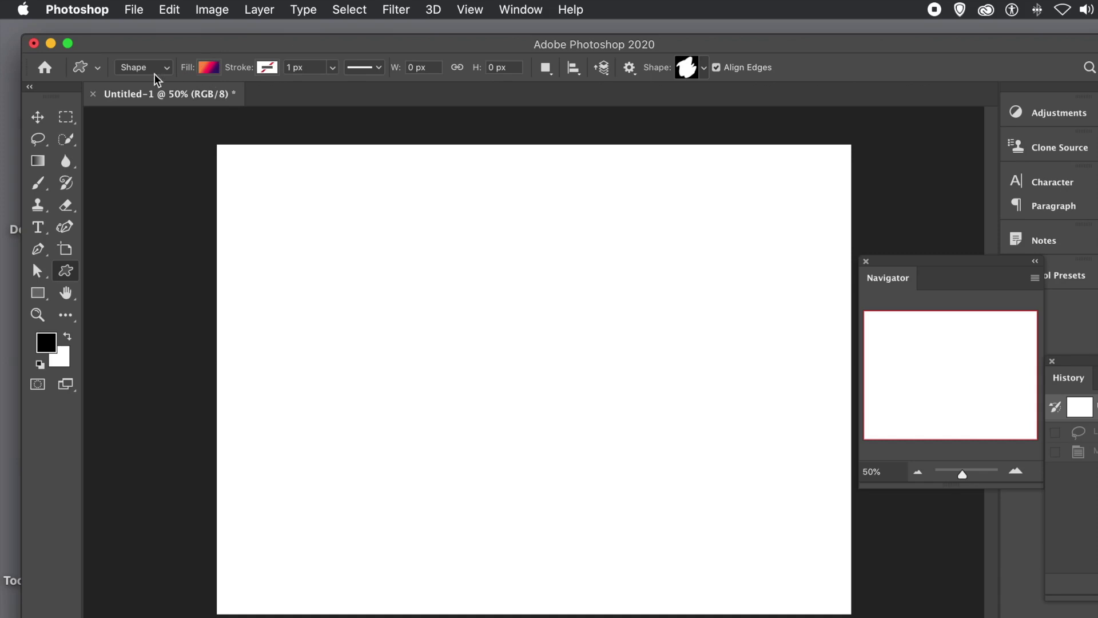
pyautogui.click(135, 72)
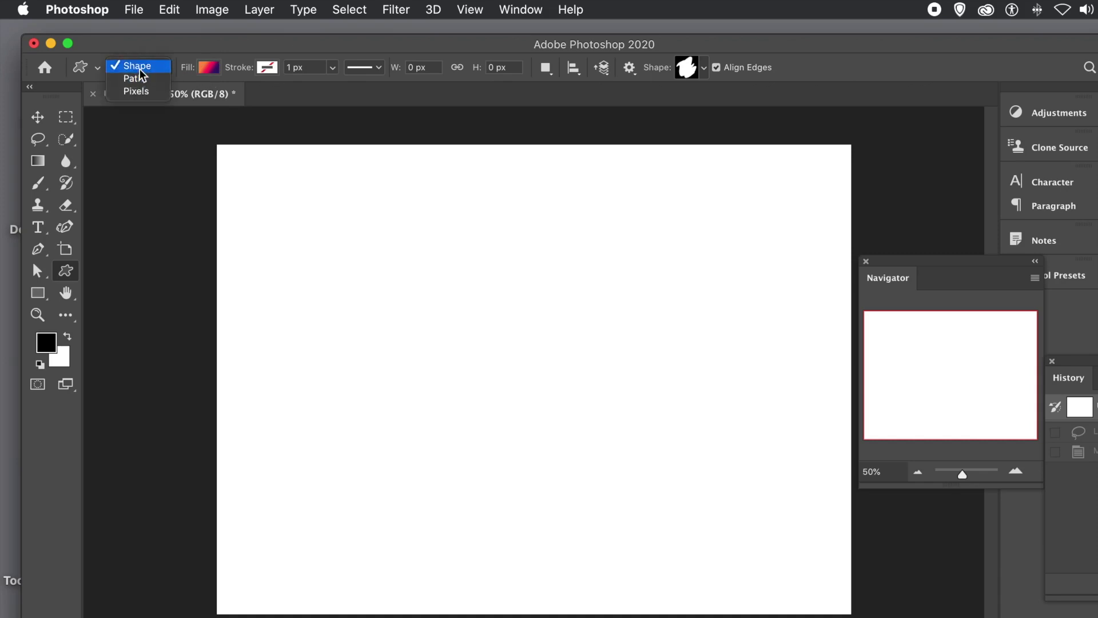
pyautogui.click(140, 68)
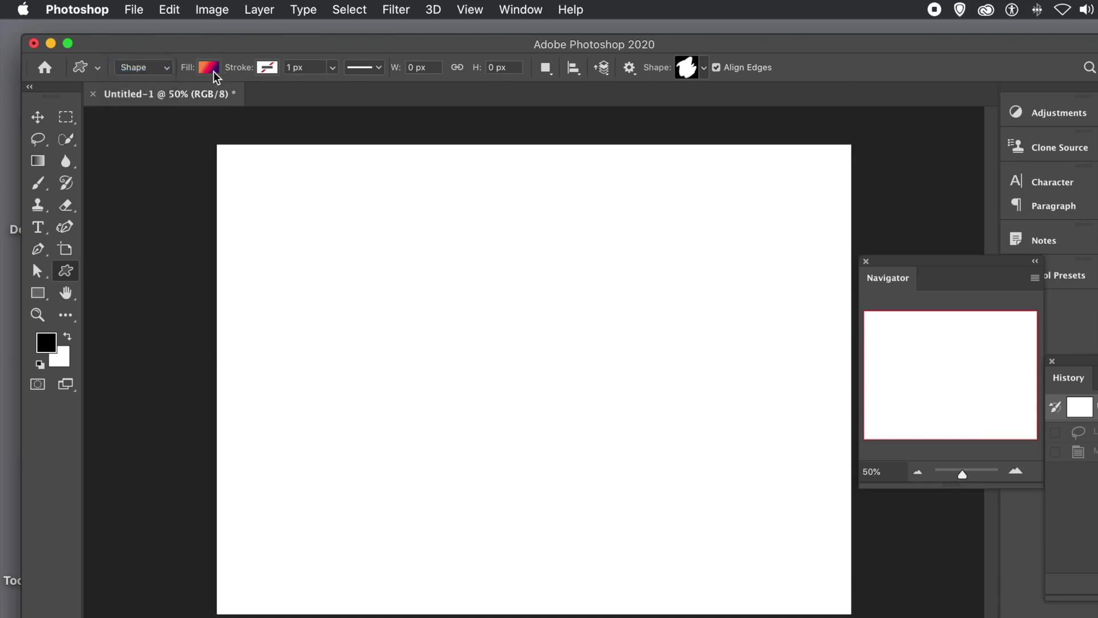
# - Set the shape fill to the orange-to-purple gradient
pyautogui.click(216, 70)
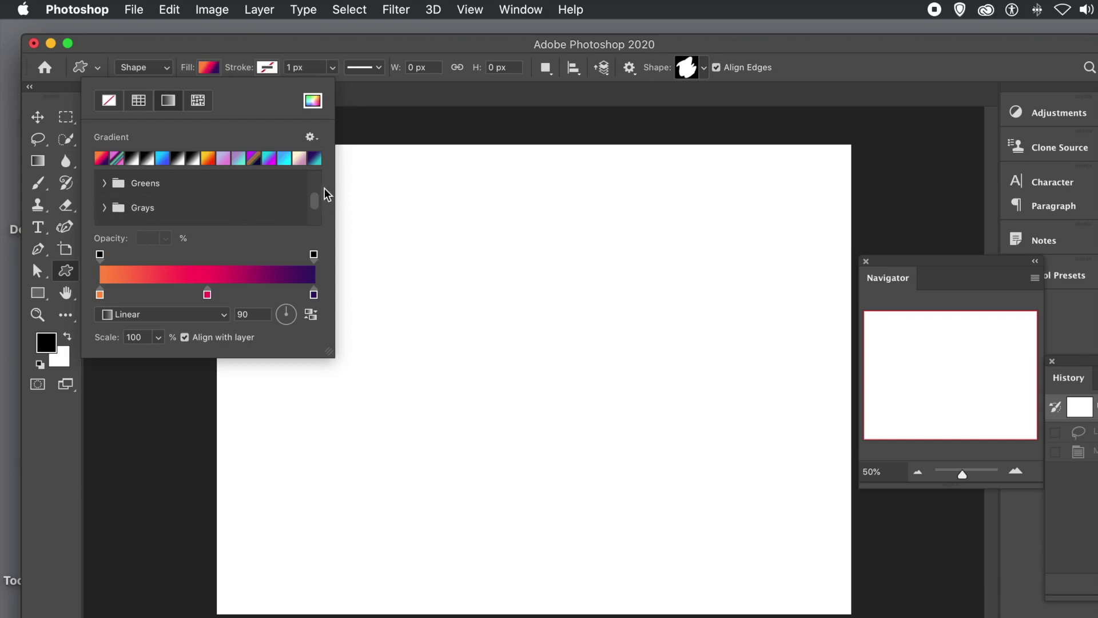
pyautogui.moveTo(318, 197); pyautogui.dragTo(315, 184)
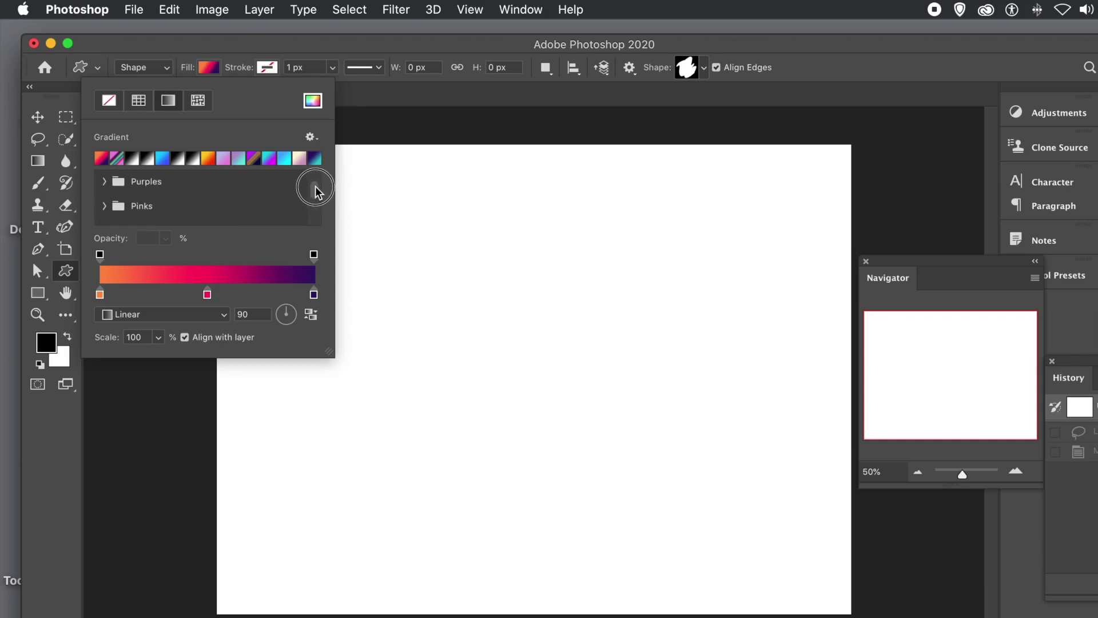
pyautogui.click(132, 104)
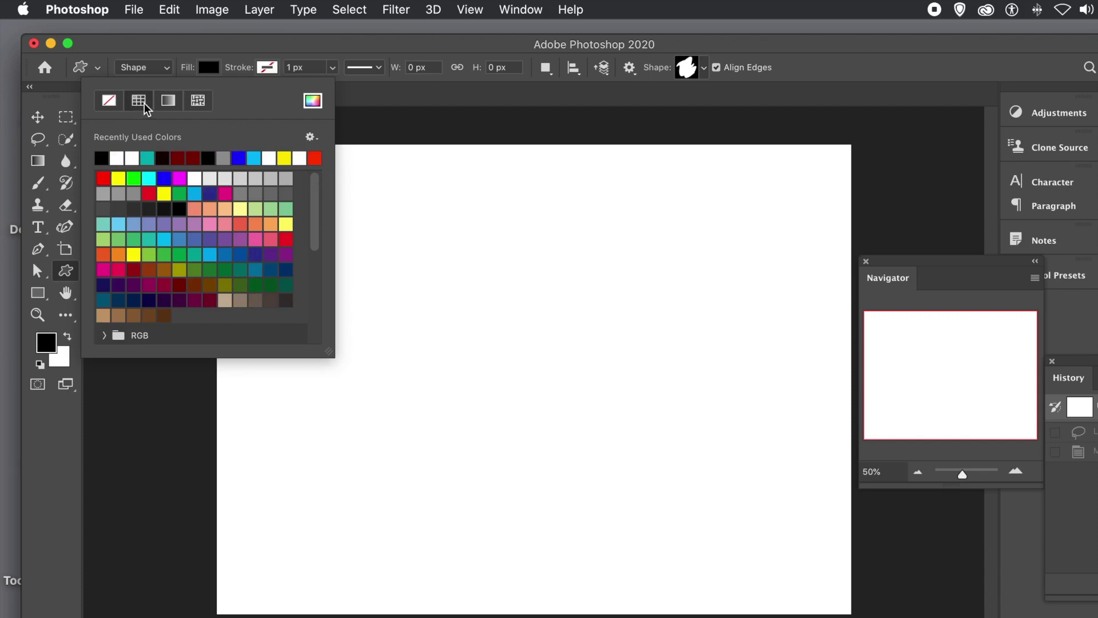
pyautogui.click(176, 101)
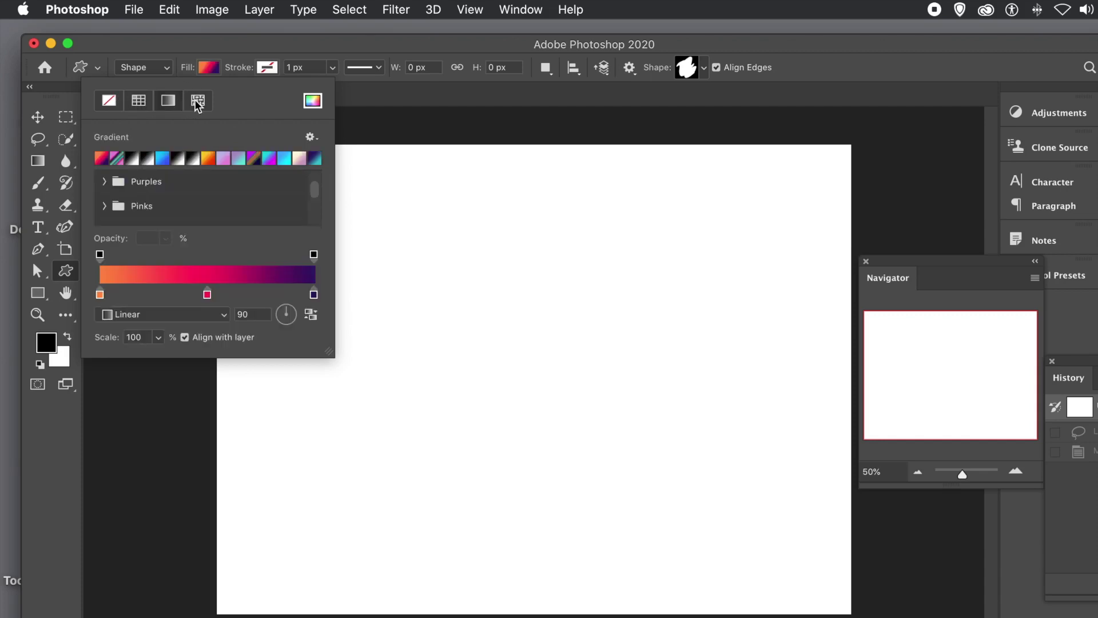
pyautogui.click(195, 99)
pyautogui.click(170, 101)
# - Choose the saved wavy Shape 728 in the custom shape picker
pyautogui.click(703, 71)
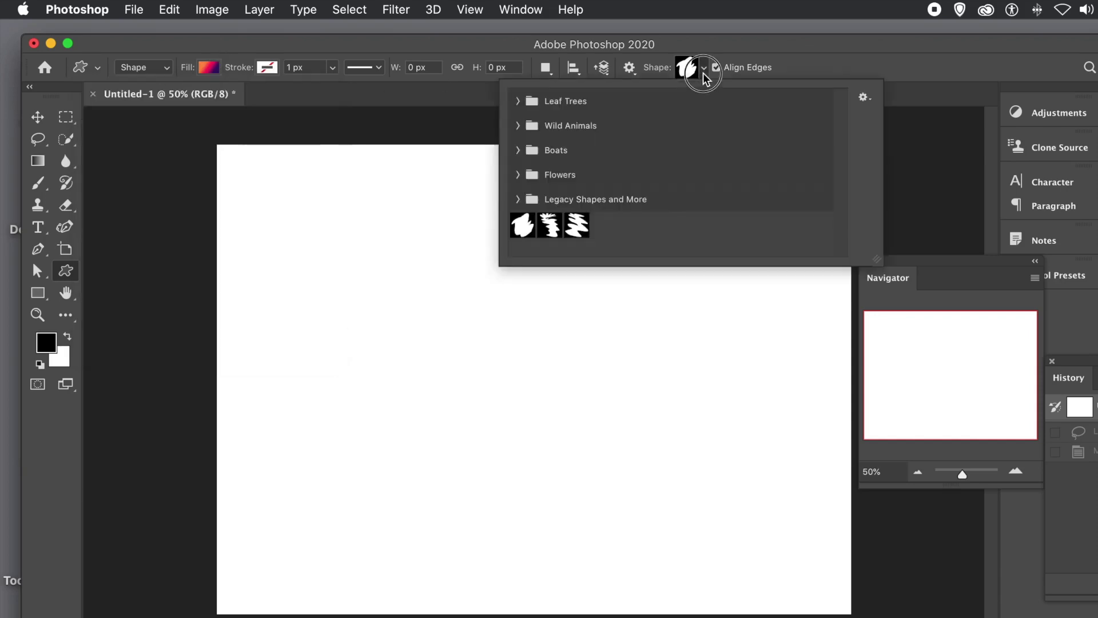
pyautogui.click(571, 231)
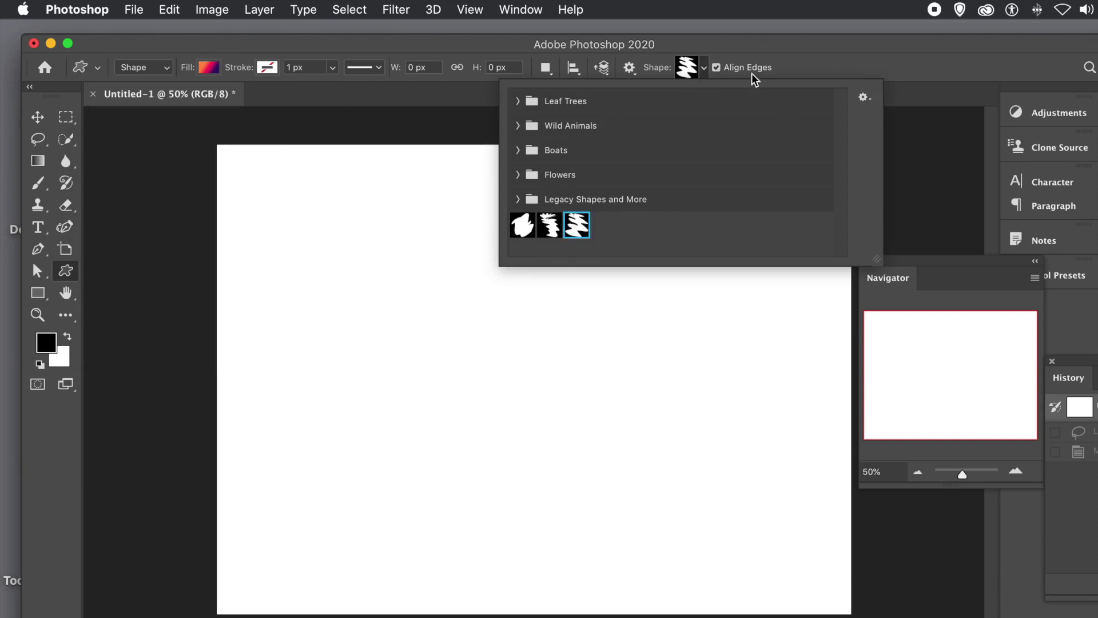
pyautogui.click(794, 41)
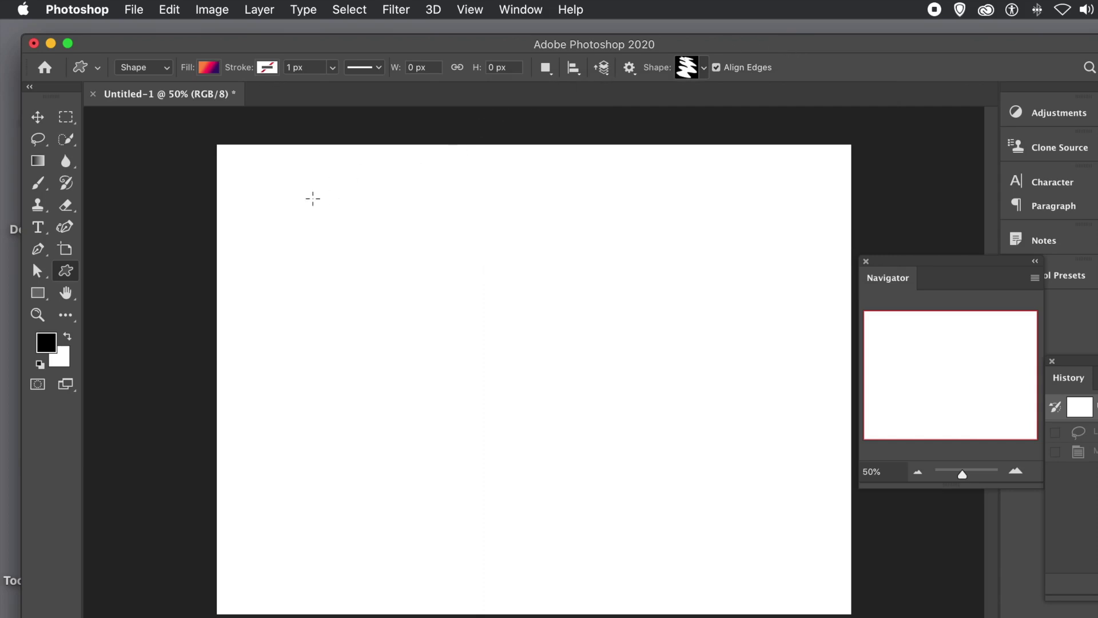
# - Drag out six overlapping gradient wave shapes, ending with a small one near the top-right corner
pyautogui.moveTo(323, 171); pyautogui.dragTo(498, 599)
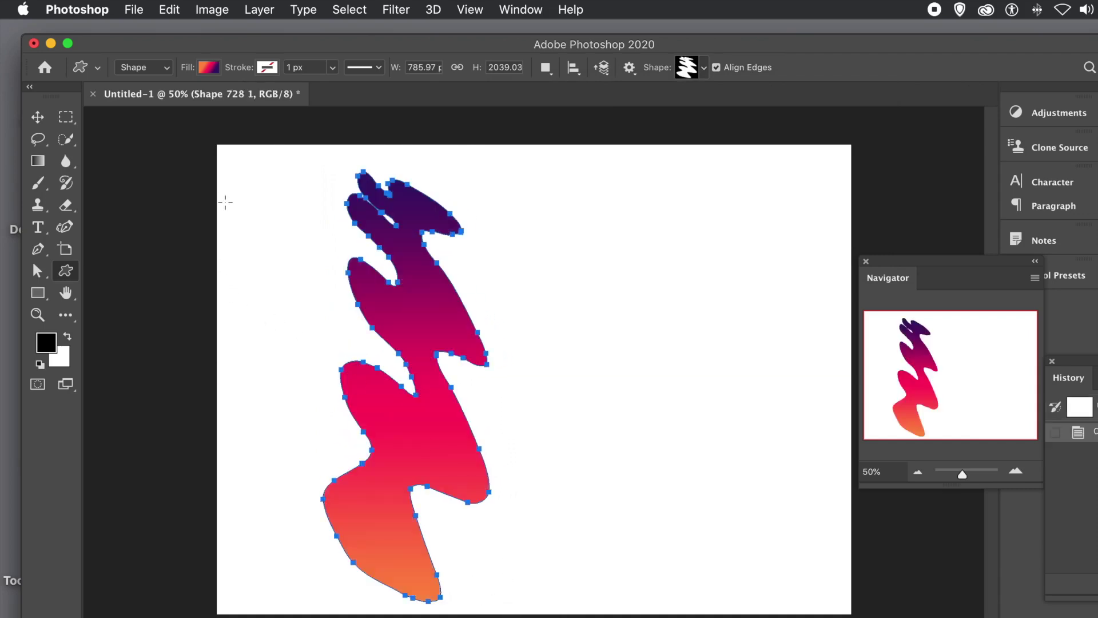
pyautogui.moveTo(216, 155); pyautogui.dragTo(464, 593)
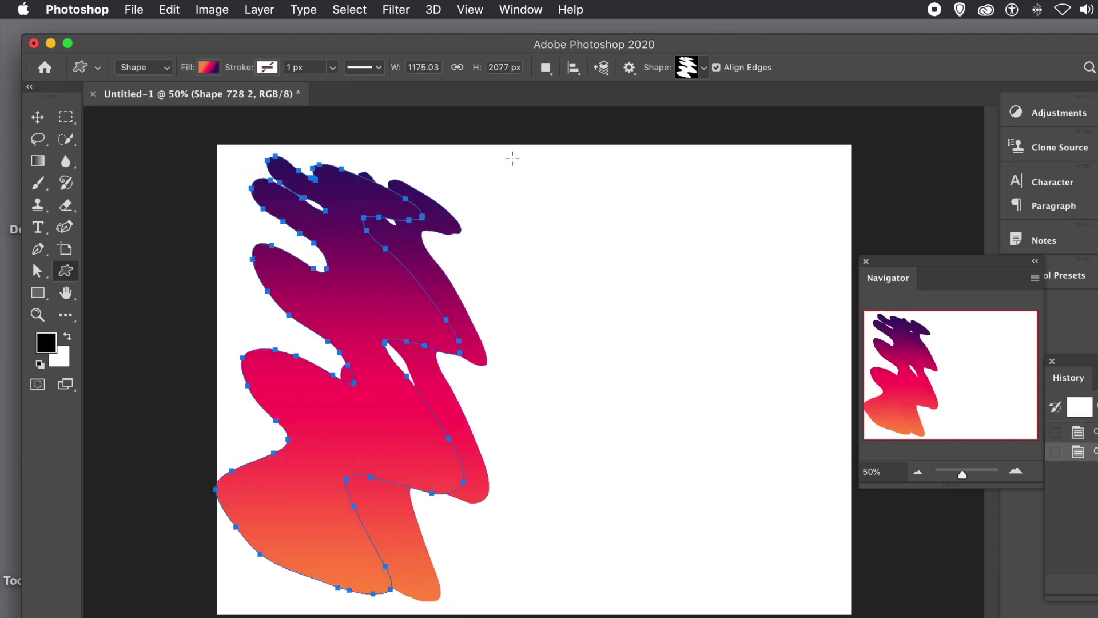
pyautogui.moveTo(489, 136); pyautogui.dragTo(736, 516)
pyautogui.moveTo(446, 189); pyautogui.dragTo(594, 446)
pyautogui.moveTo(623, 237); pyautogui.dragTo(808, 518)
pyautogui.moveTo(736, 189); pyautogui.dragTo(845, 362)
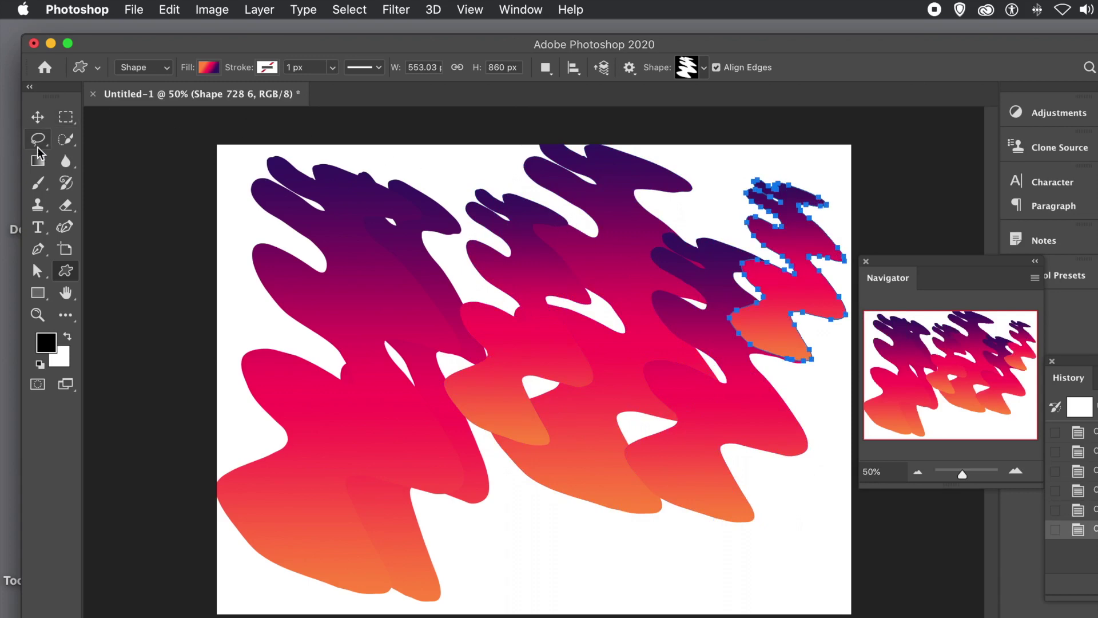
# - Rotate the small top-right wave to about -129°, enlarge it, and move it to the lower right
pyautogui.click(43, 121)
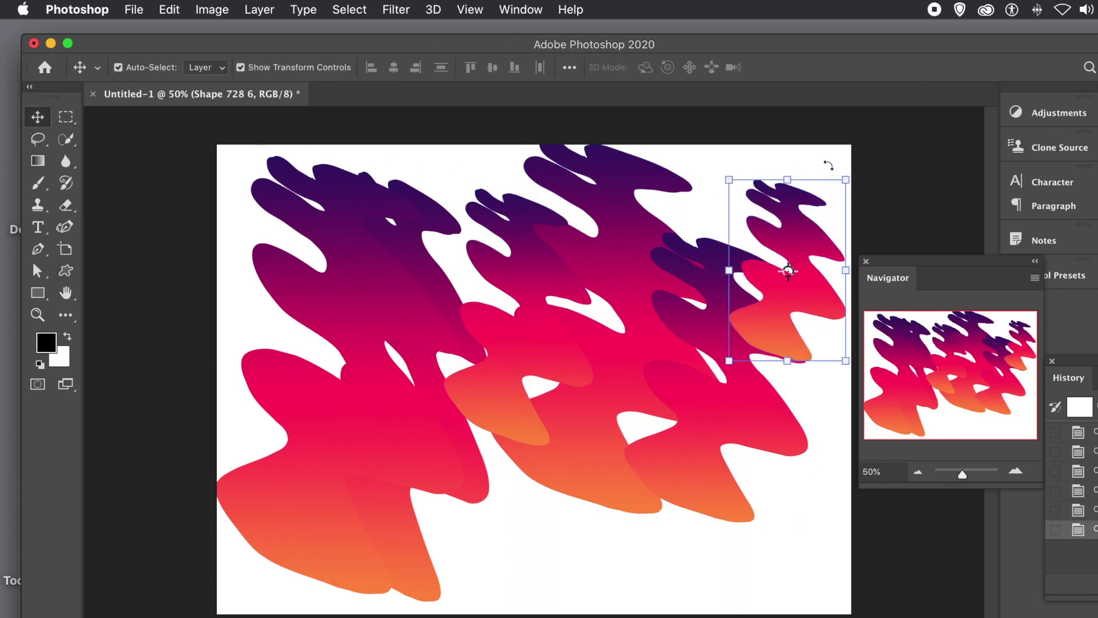
pyautogui.moveTo(739, 161); pyautogui.dragTo(624, 586)
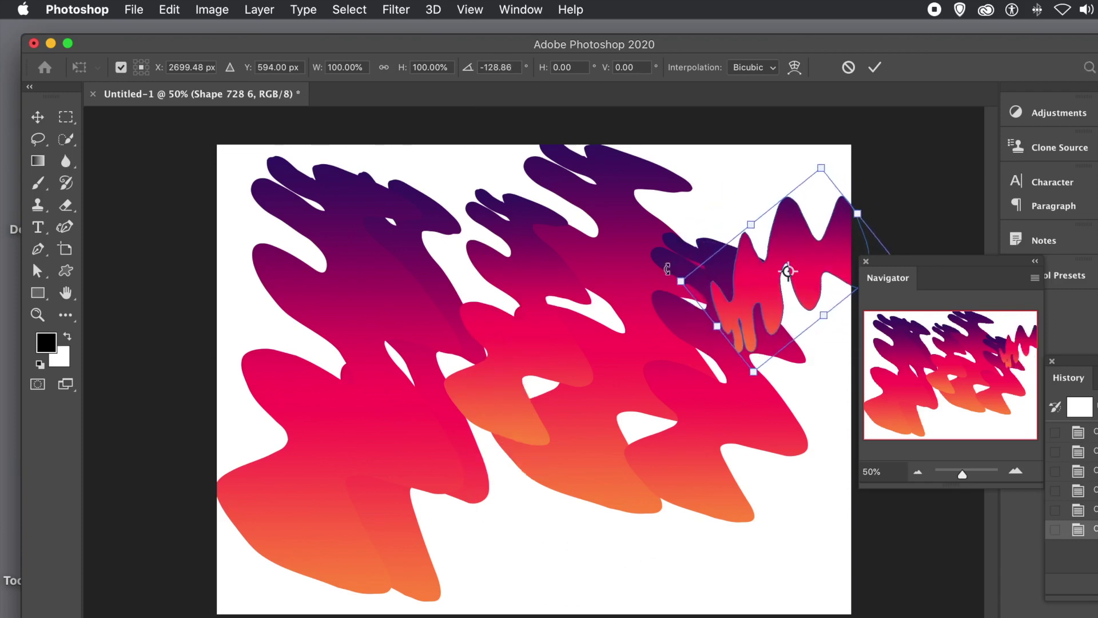
pyautogui.moveTo(686, 284); pyautogui.dragTo(215, 404)
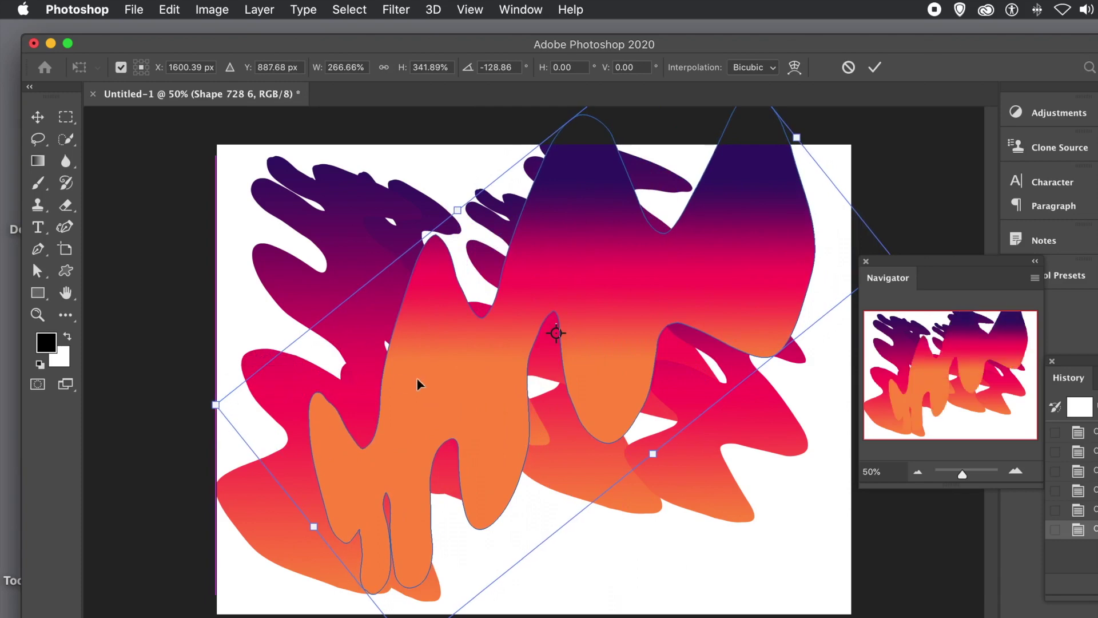
pyautogui.moveTo(408, 387); pyautogui.dragTo(654, 501)
pyautogui.press('Return')
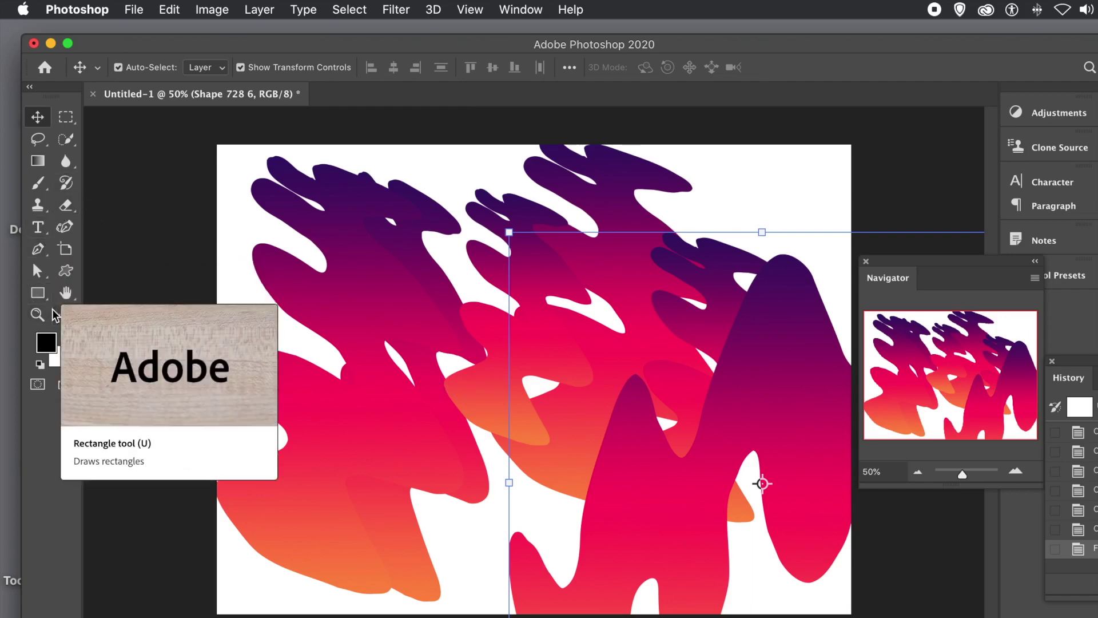
# - Draw five more wave shapes: upper left, centre, upper right, top centre, and a large one over the left
pyautogui.click(78, 269)
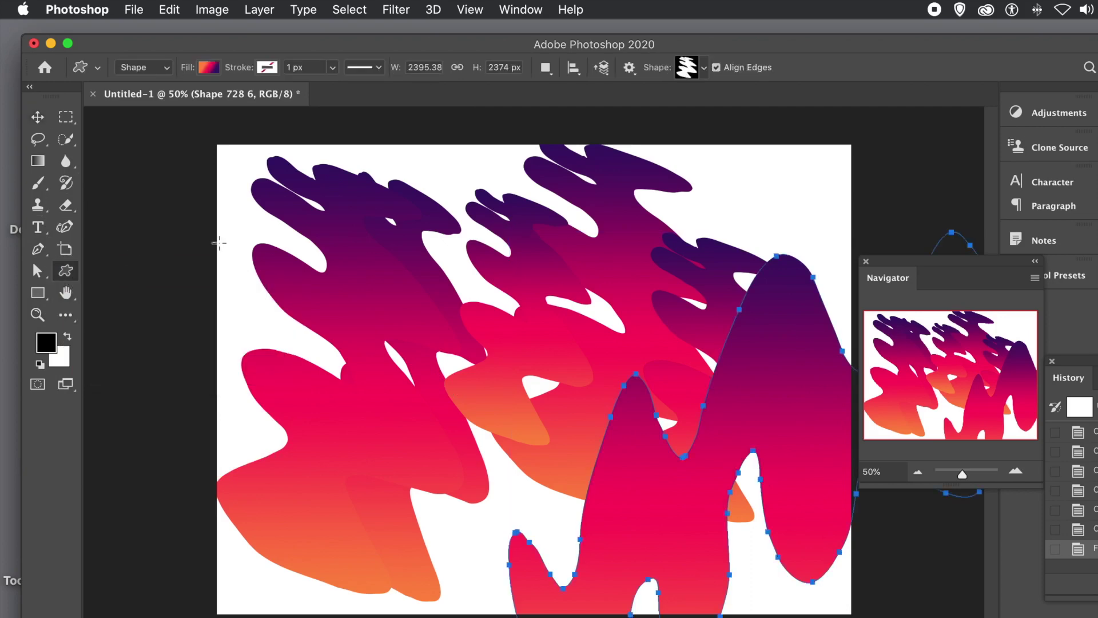
pyautogui.moveTo(302, 219); pyautogui.dragTo(454, 395)
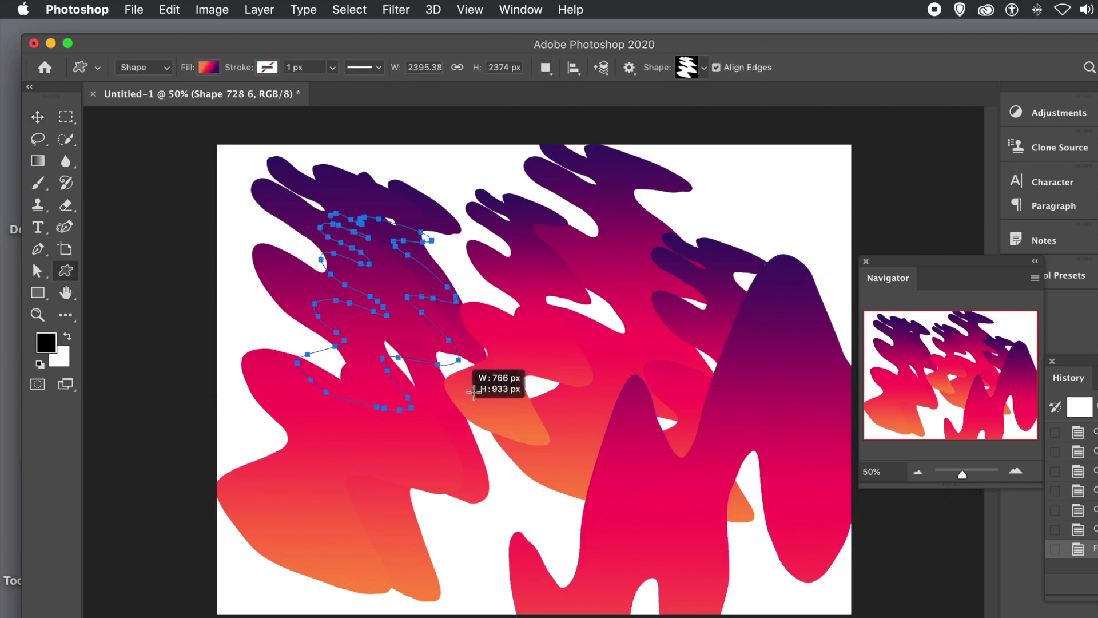
pyautogui.moveTo(513, 298); pyautogui.dragTo(575, 403)
pyautogui.moveTo(687, 127); pyautogui.dragTo(861, 444)
pyautogui.moveTo(608, 172); pyautogui.dragTo(705, 355)
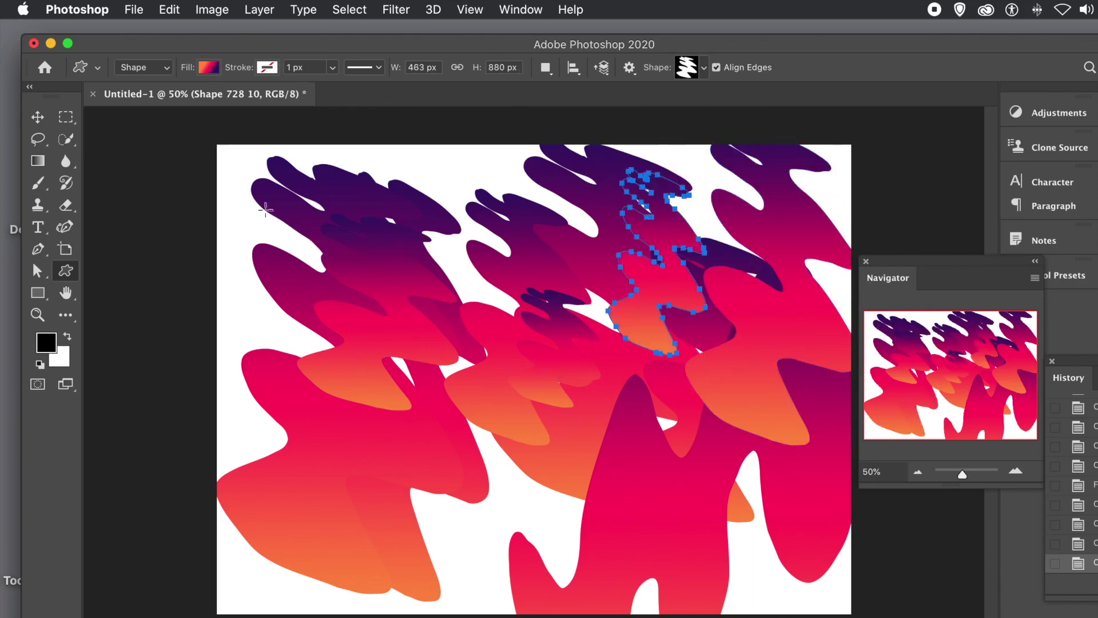
pyautogui.moveTo(240, 206); pyautogui.dragTo(541, 590)
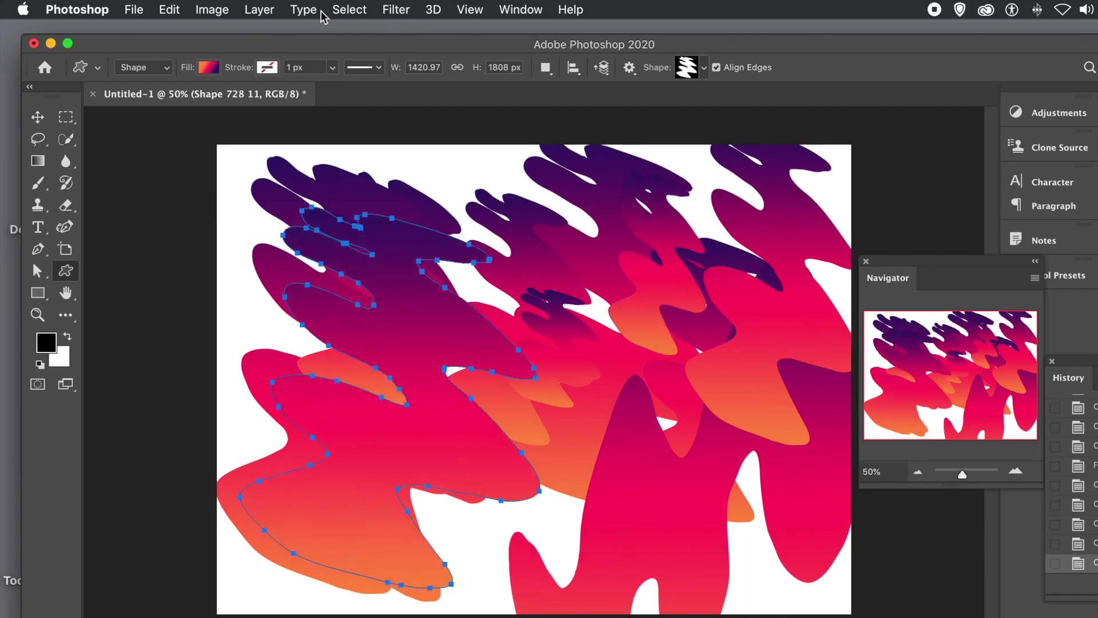
# - Apply Bevel & Emboss to the large left wave shape via Layer > Layer Style
pyautogui.click(272, 11)
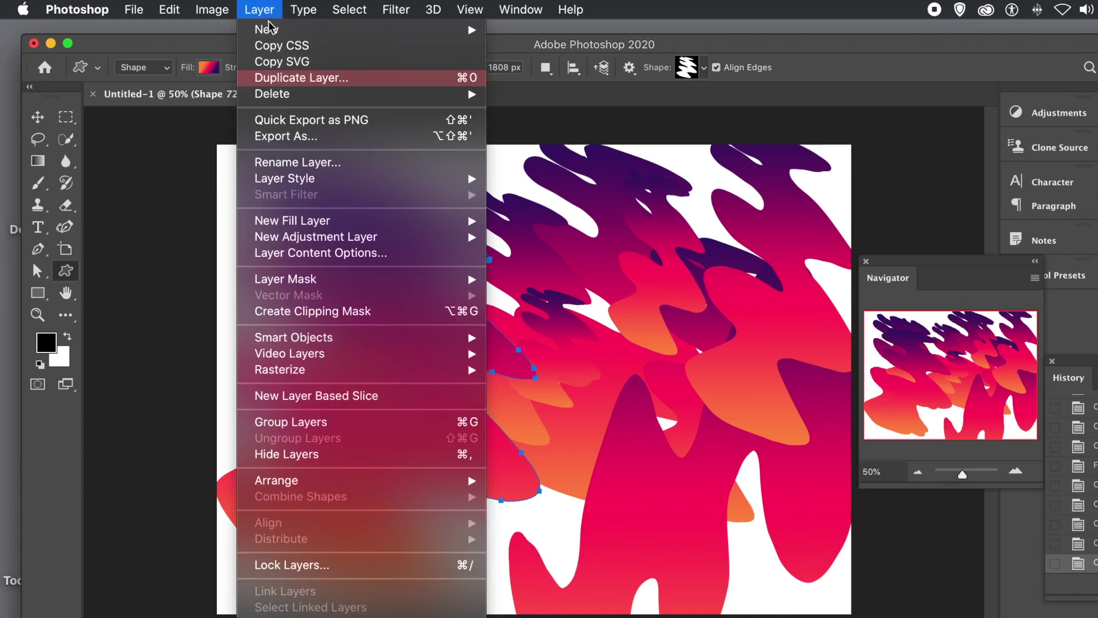
pyautogui.moveTo(298, 183)
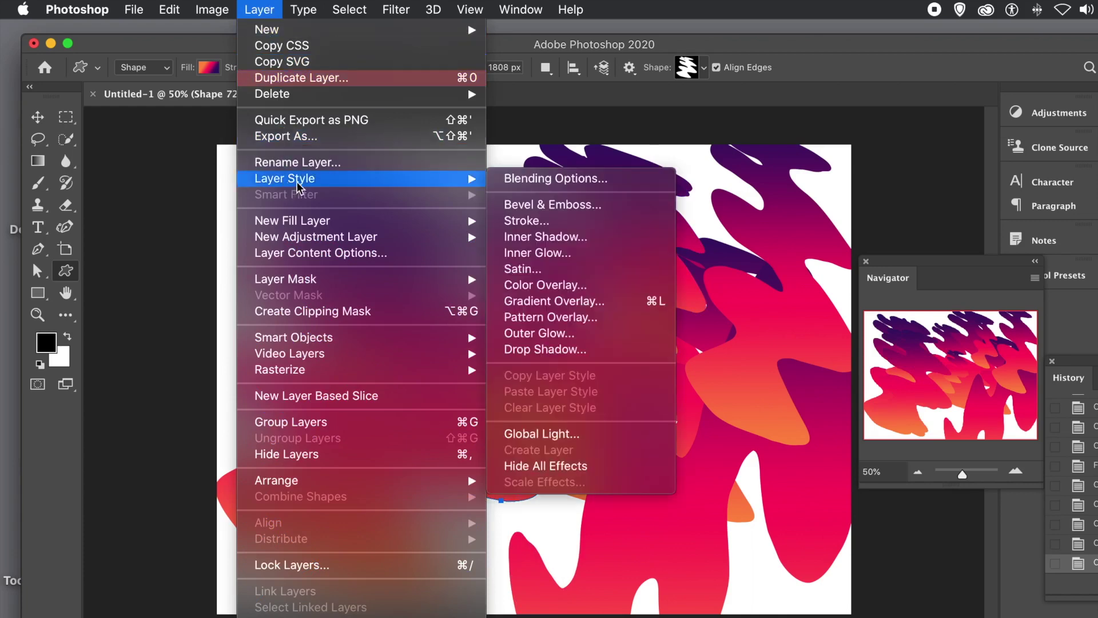
pyautogui.click(541, 204)
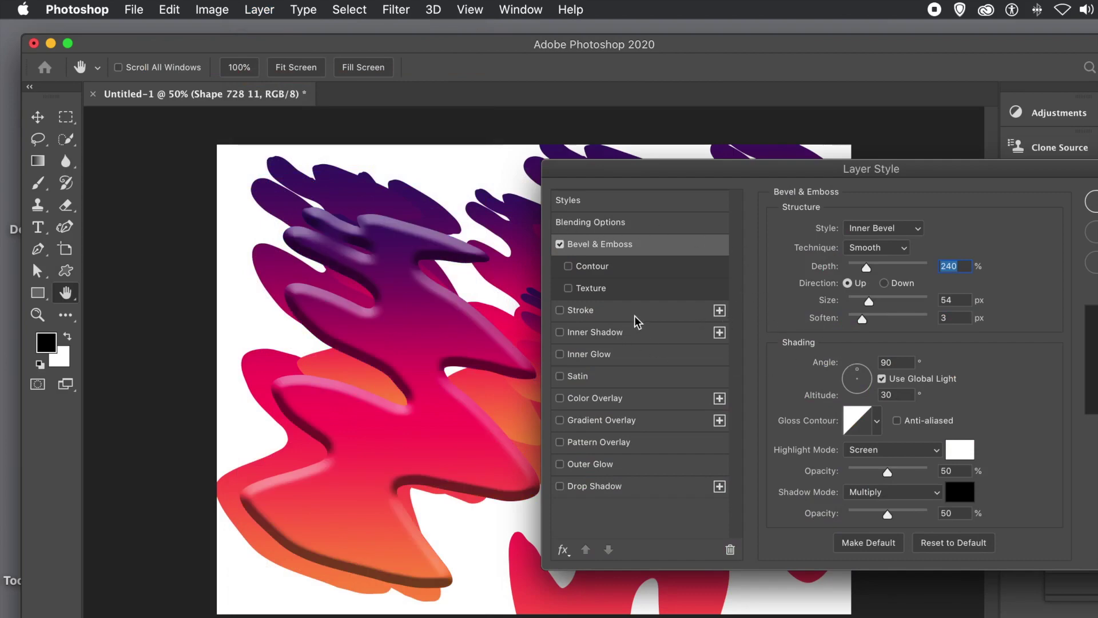
# - Add a 10 px black stroke and a 107 px drop shadow at 134° alongside the bevel
pyautogui.click(561, 310)
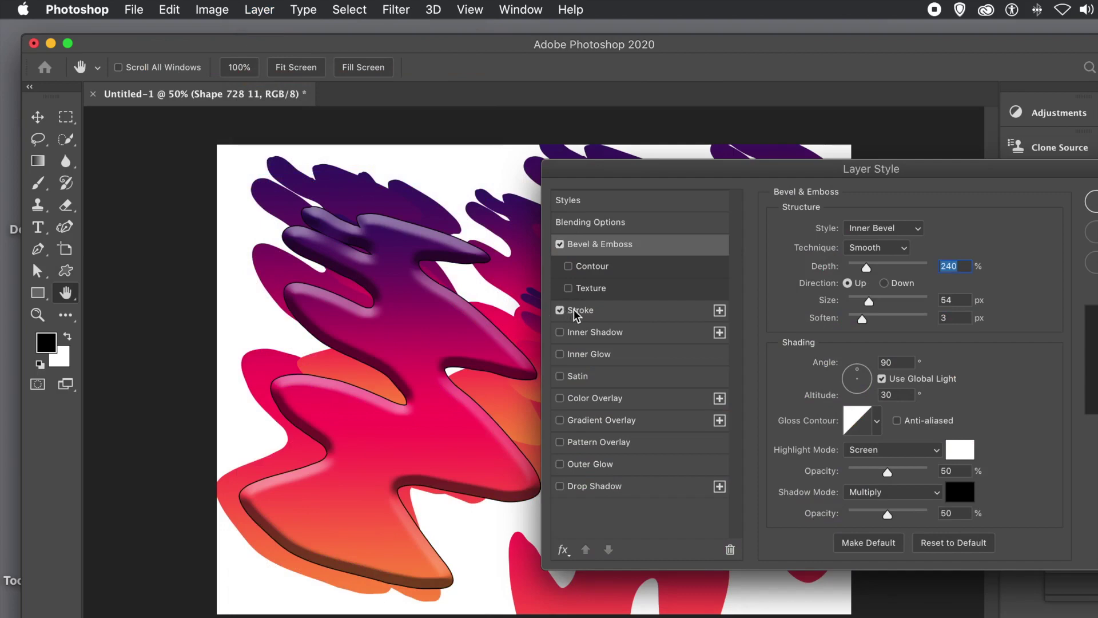
pyautogui.click(591, 311)
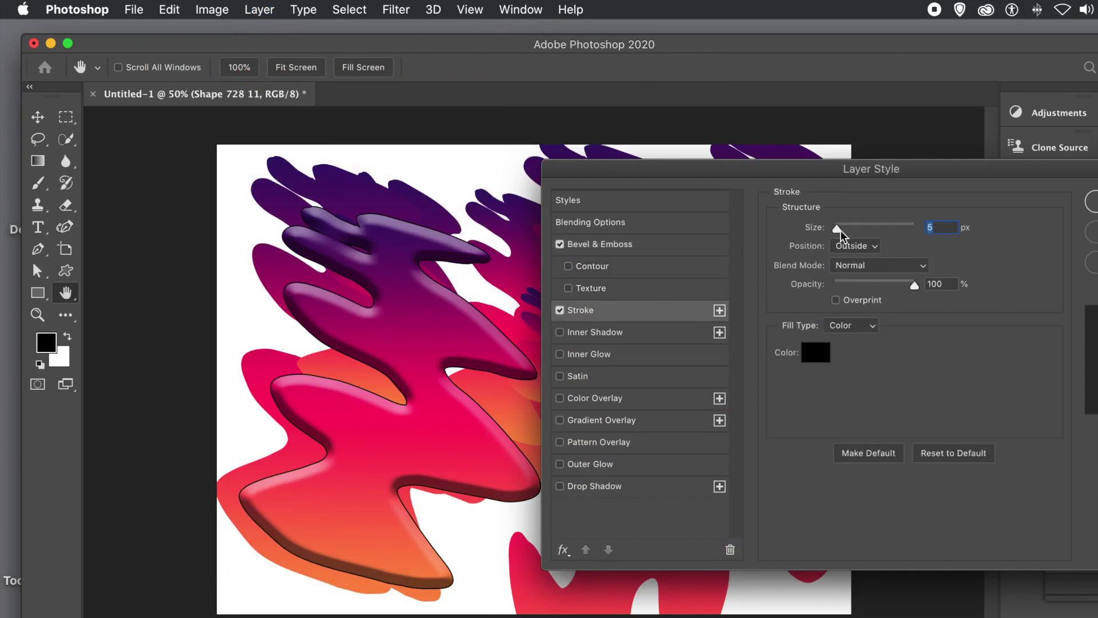
pyautogui.moveTo(841, 229); pyautogui.dragTo(842, 230)
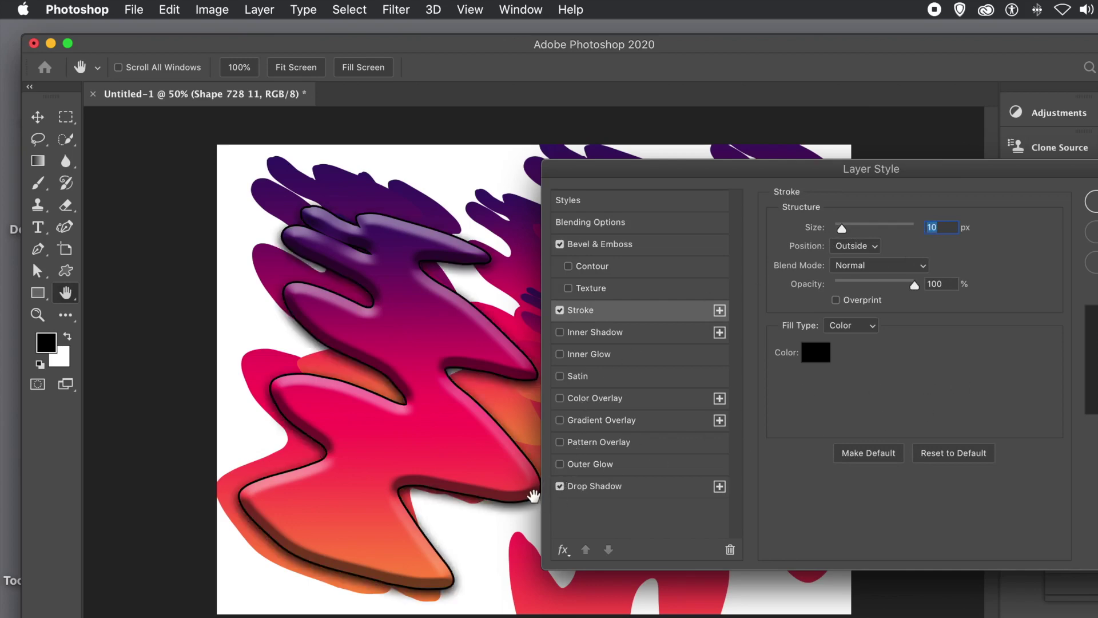
pyautogui.click(595, 485)
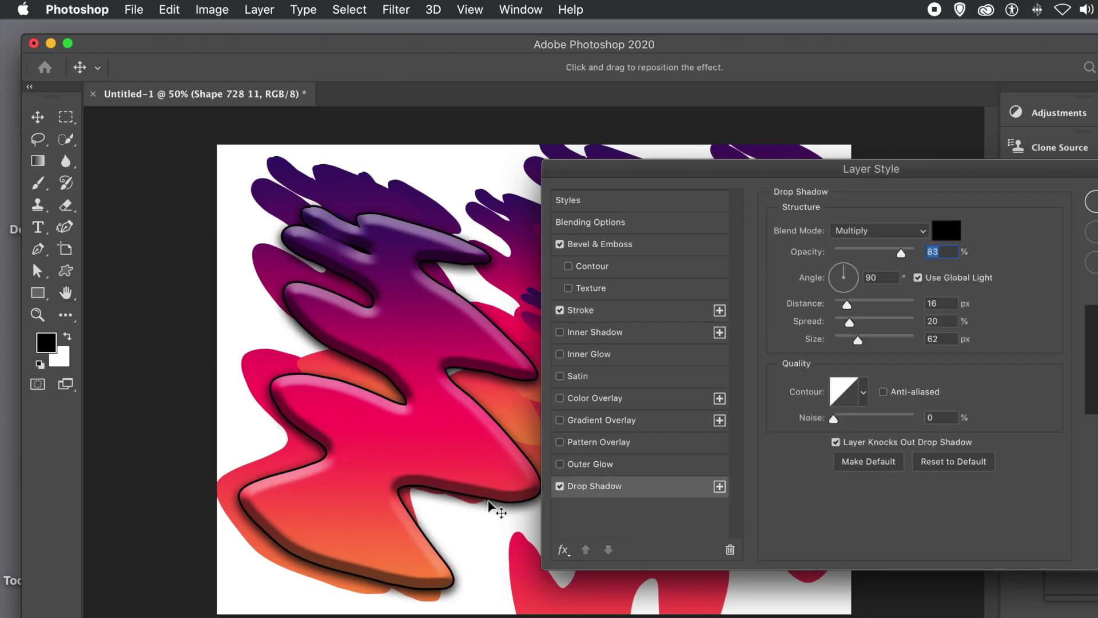
pyautogui.moveTo(489, 503); pyautogui.dragTo(506, 516)
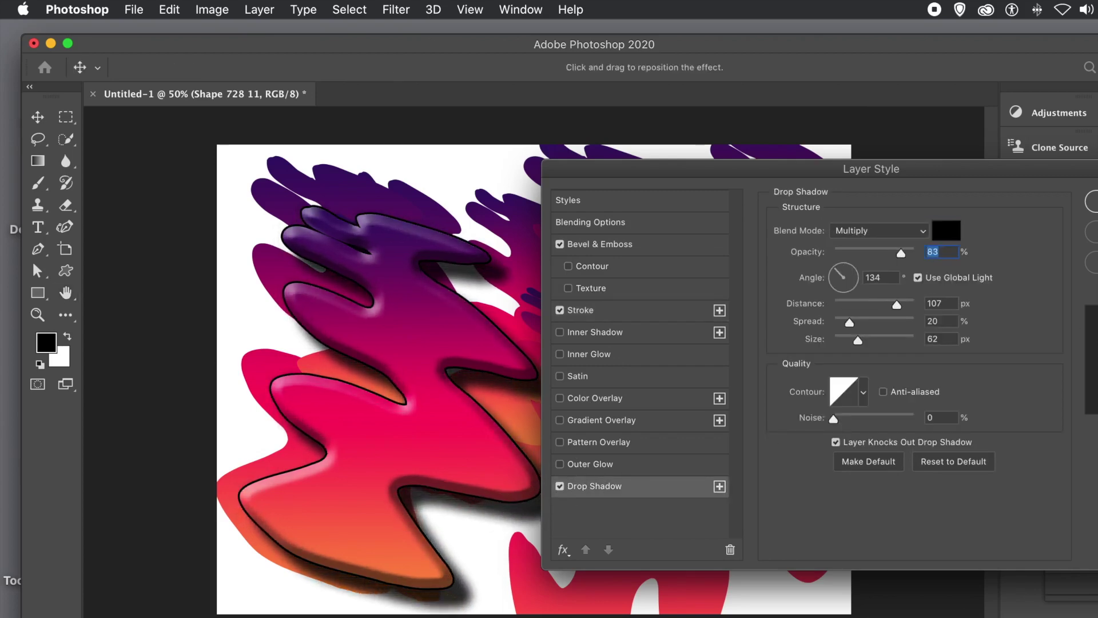
pyautogui.click(1091, 201)
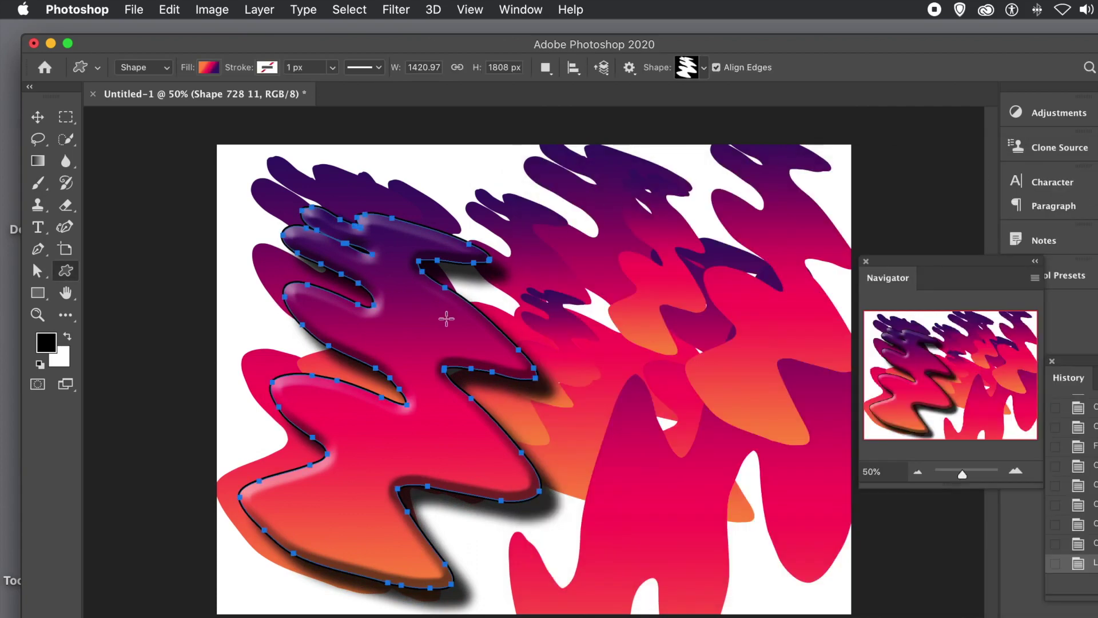
# - Place copies of the styled wave shape up-right, toward the lower right, and at the top left
pyautogui.click(37, 117)
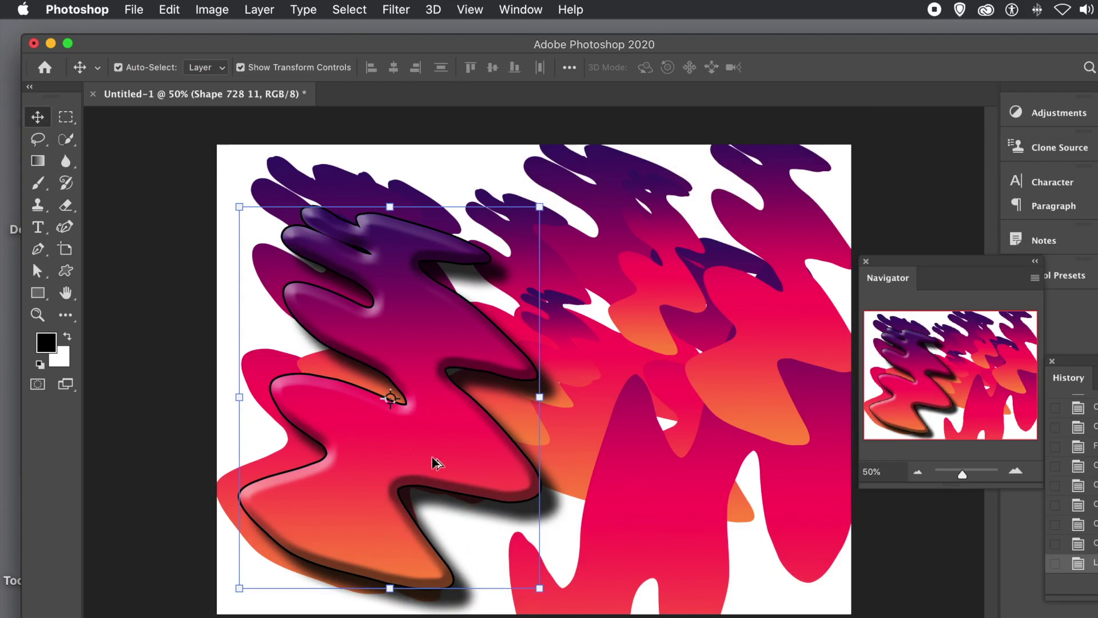
pyautogui.moveTo(413, 359); pyautogui.dragTo(597, 238)
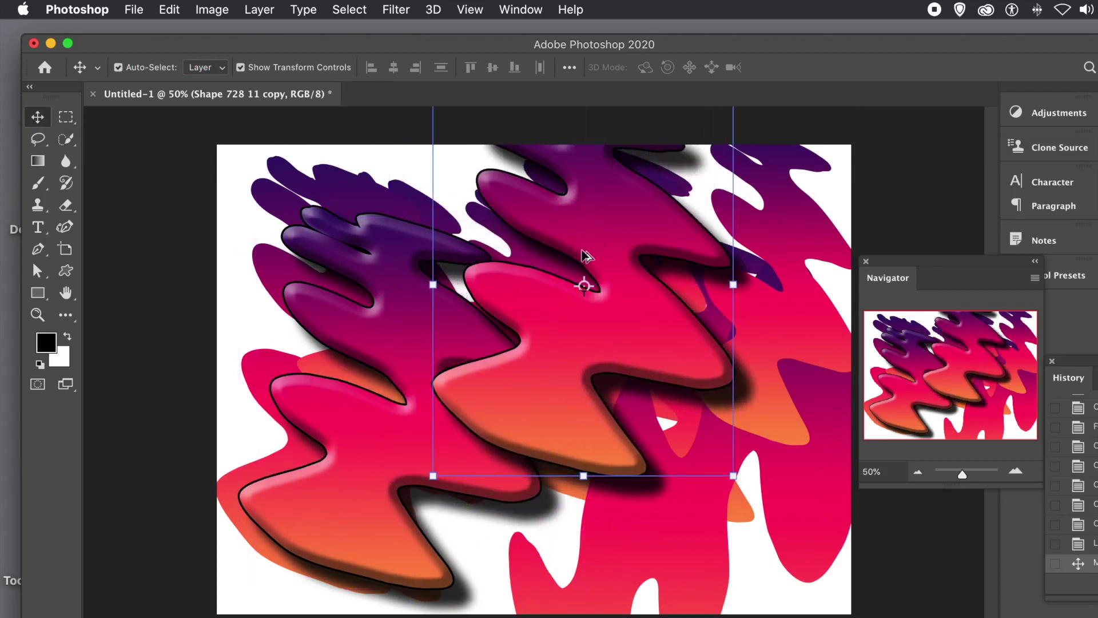
pyautogui.moveTo(746, 433); pyautogui.dragTo(616, 464)
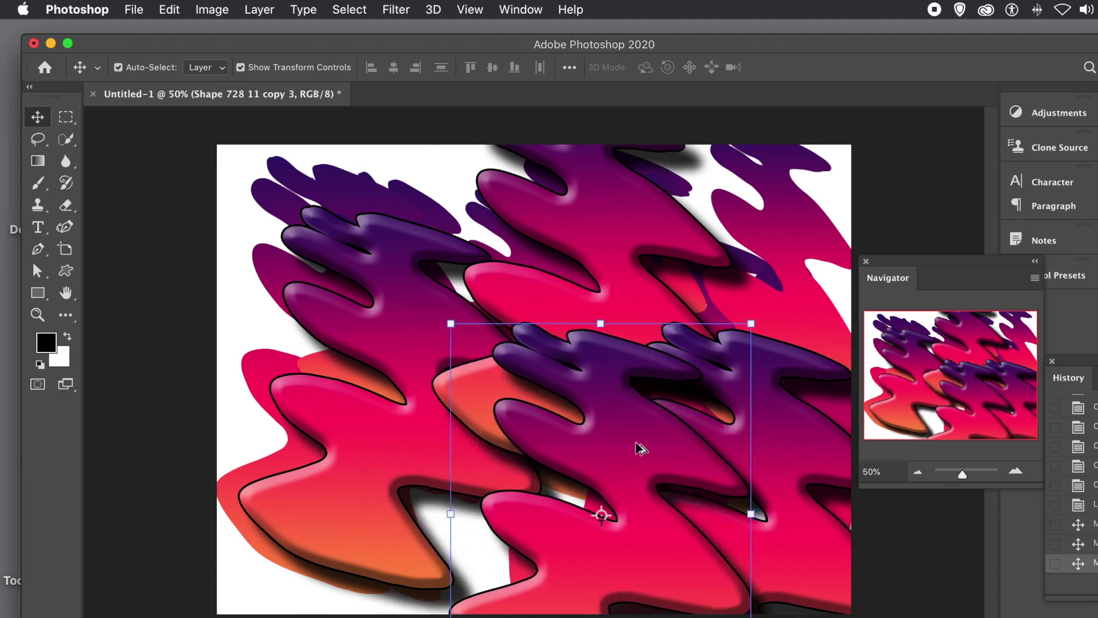
pyautogui.press('super')
pyautogui.moveTo(230, 204); pyautogui.dragTo(321, 226)
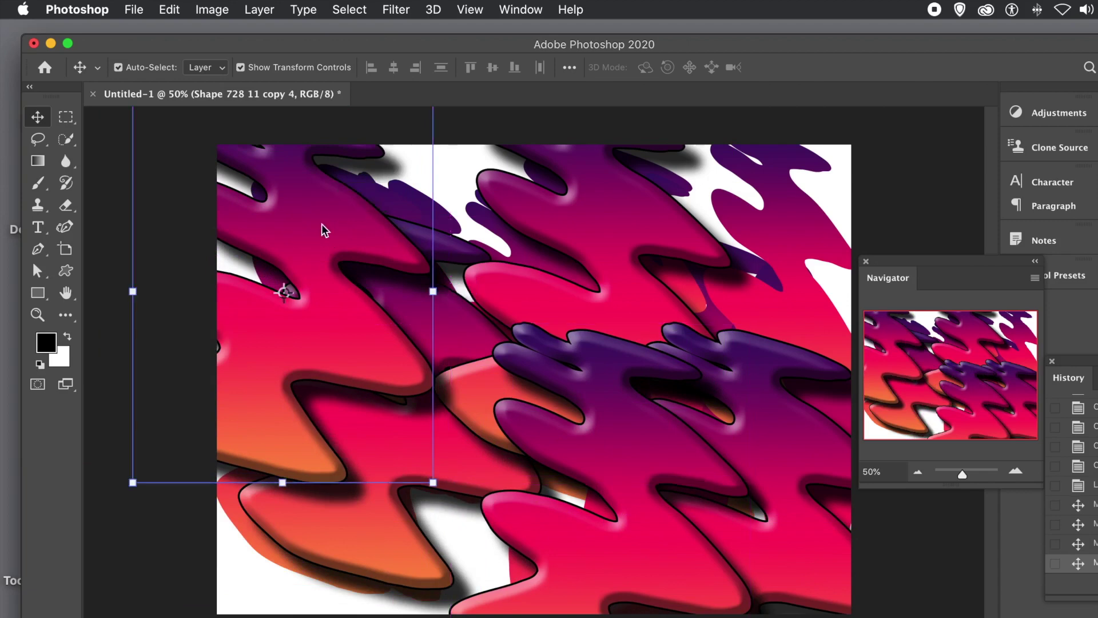
pyautogui.press('super')
# - Scale a copy to 58% at the top centre, then duplicate it into the middle of the canvas
pyautogui.moveTo(489, 199); pyautogui.dragTo(560, 212)
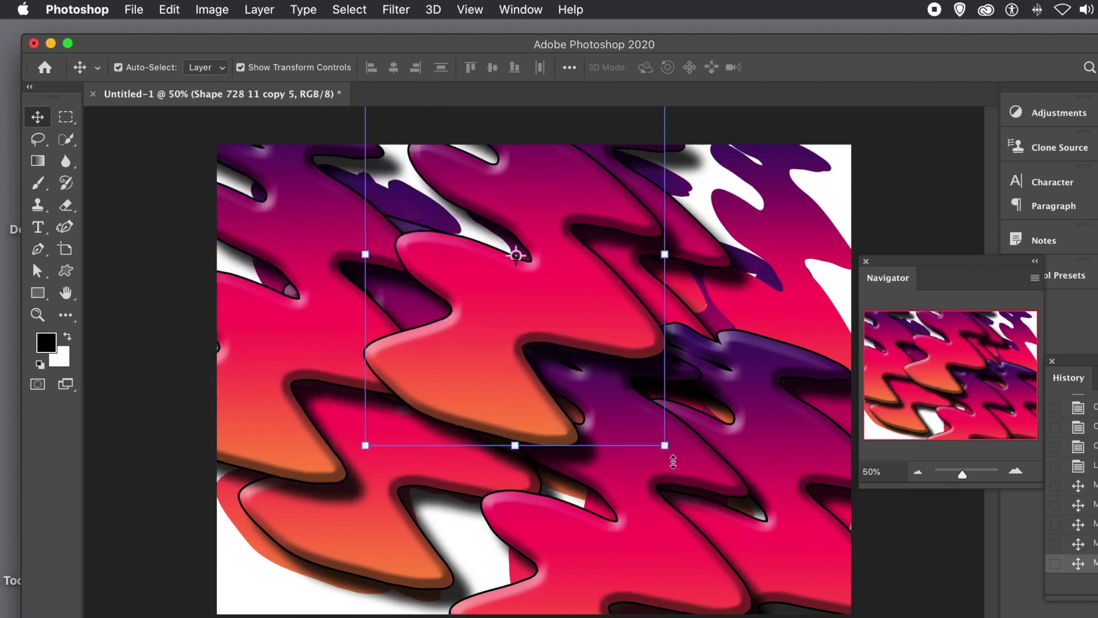
pyautogui.moveTo(666, 448); pyautogui.dragTo(540, 261)
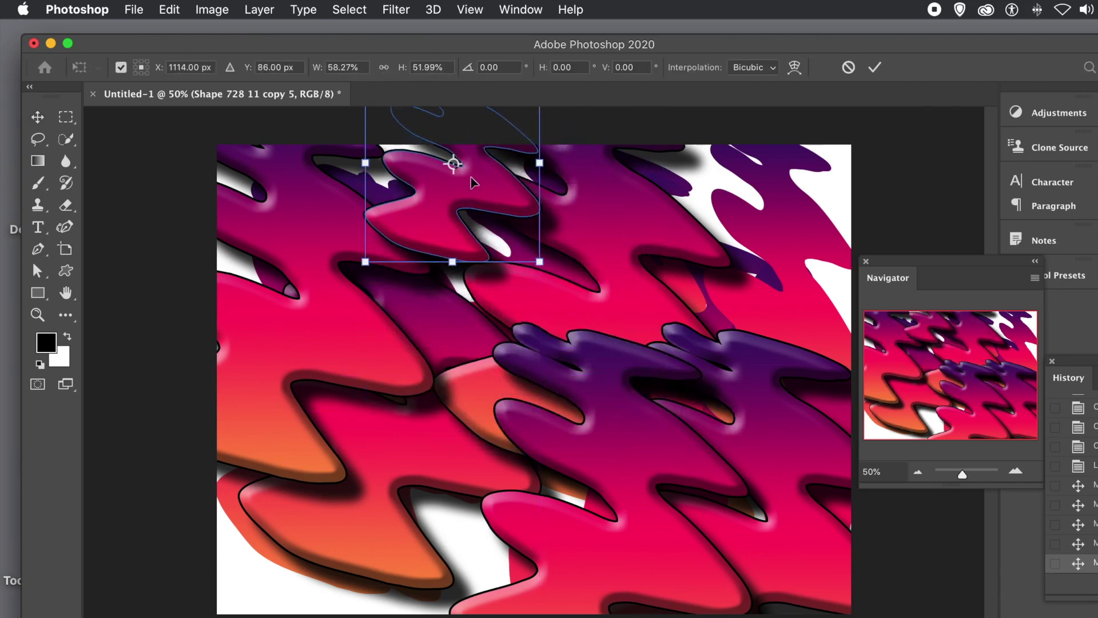
pyautogui.moveTo(474, 182); pyautogui.dragTo(474, 244)
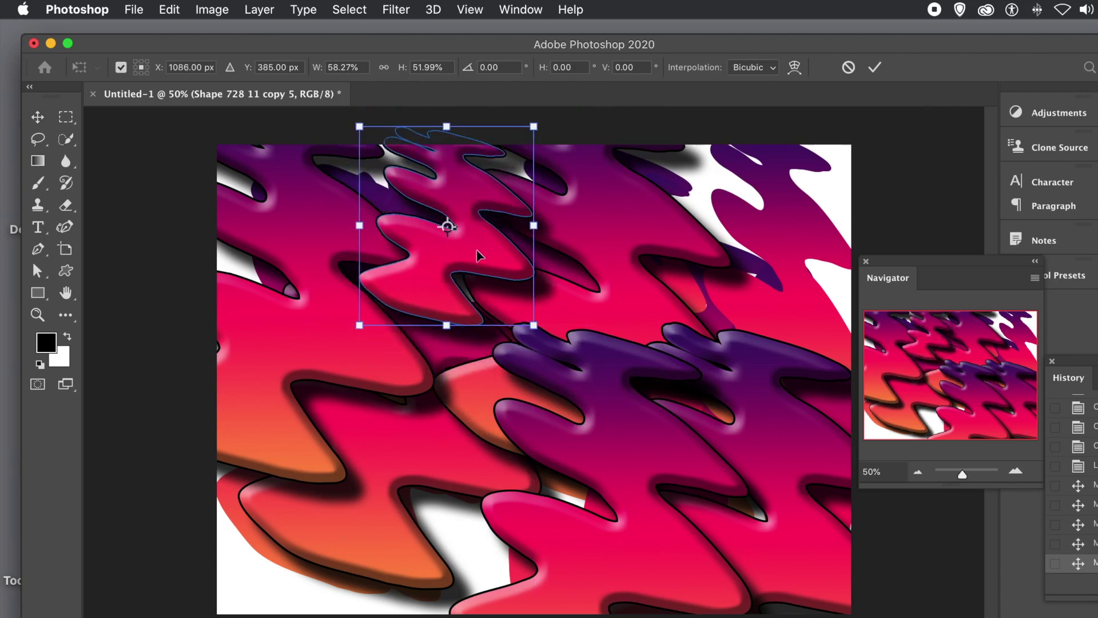
pyautogui.press('Return')
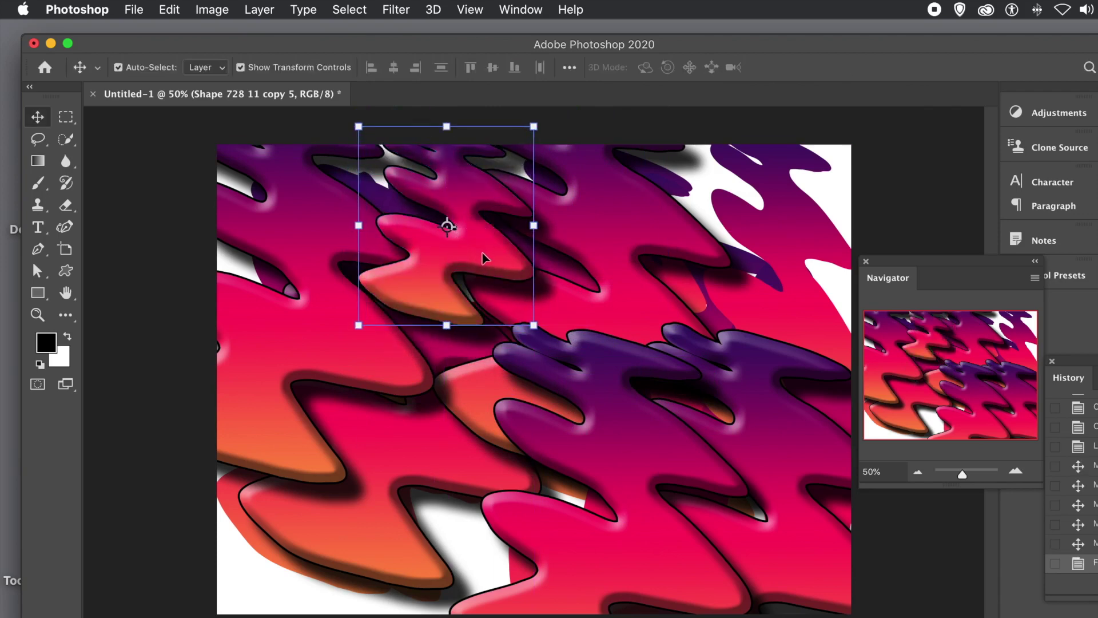
pyautogui.moveTo(483, 259); pyautogui.dragTo(581, 503)
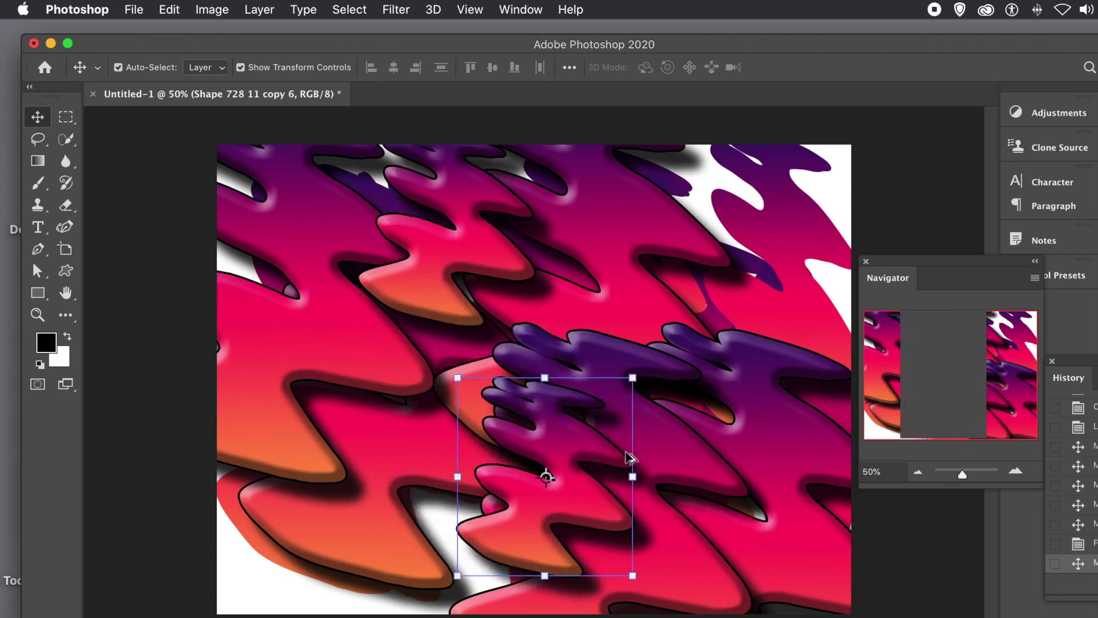
# - Convert the newest wave copy to a smart object and shift it up and left
pyautogui.click(261, 10)
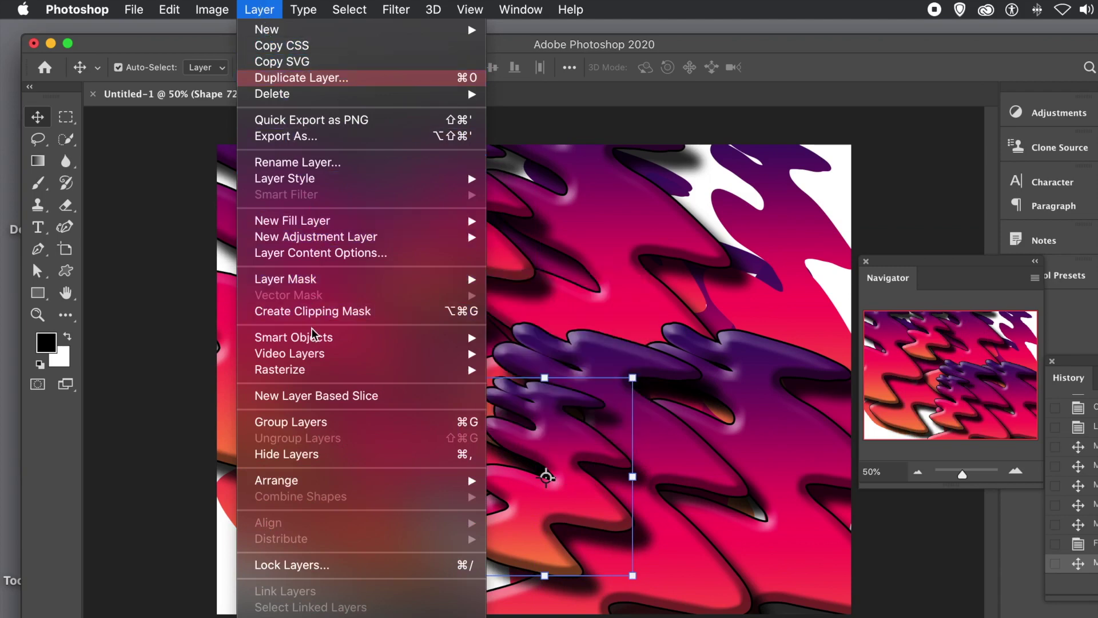
pyautogui.moveTo(314, 339)
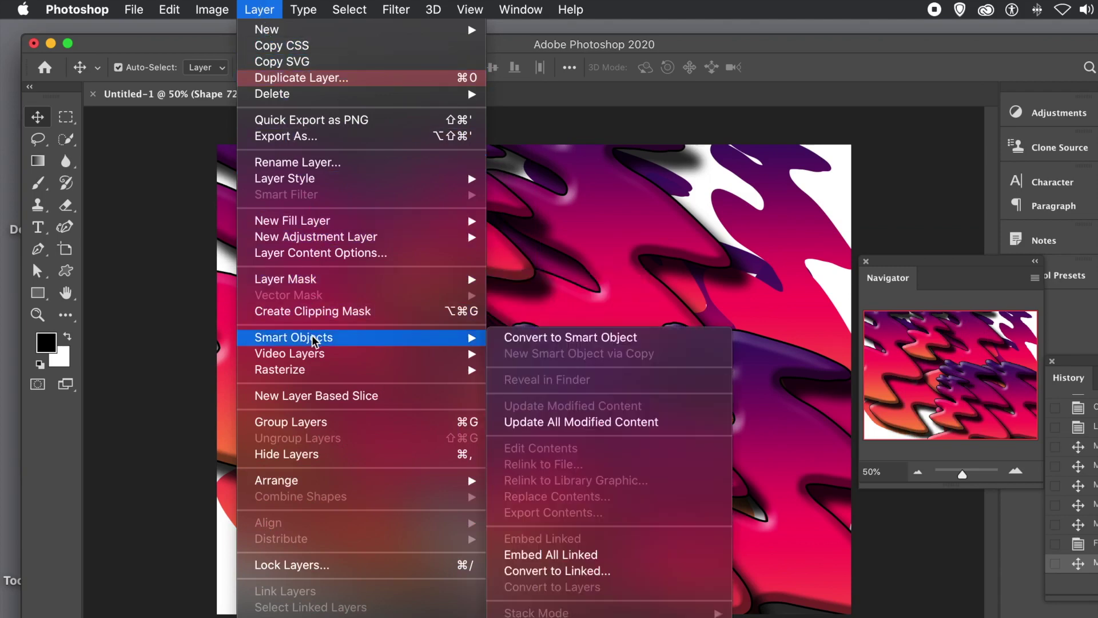
pyautogui.click(525, 343)
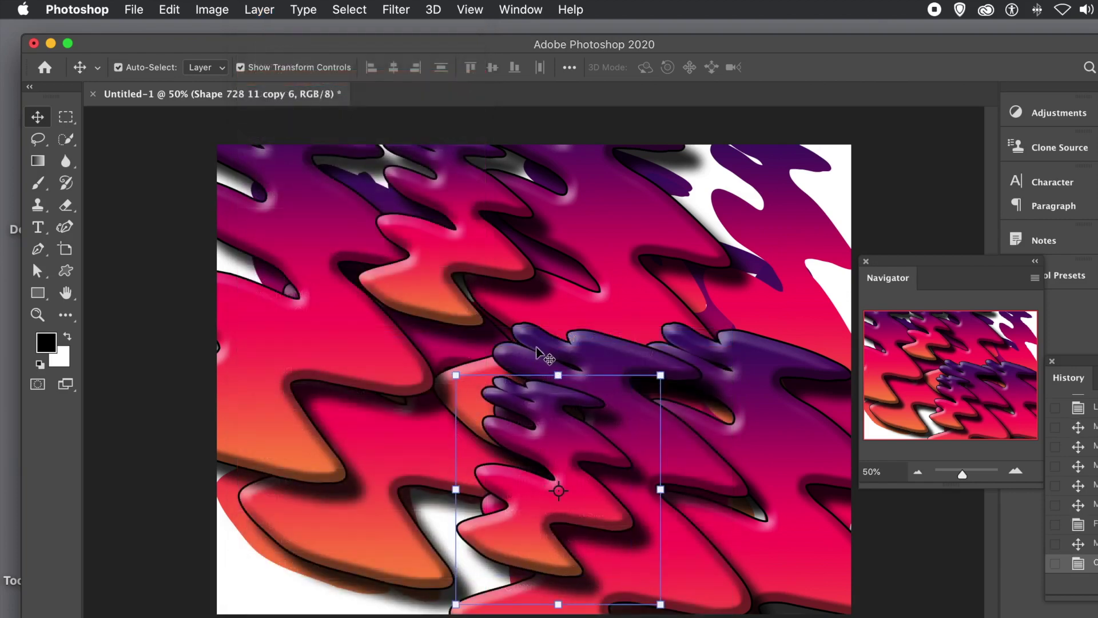
pyautogui.moveTo(593, 448); pyautogui.dragTo(531, 379)
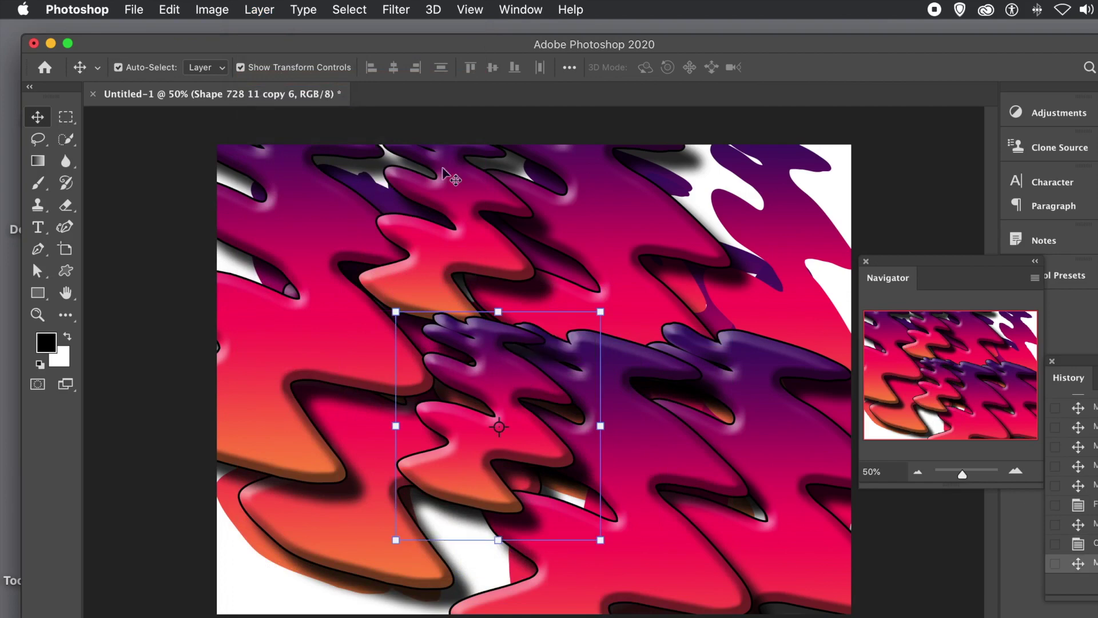
# - Open the Liquify filter on the smart-object wave copy
pyautogui.click(398, 9)
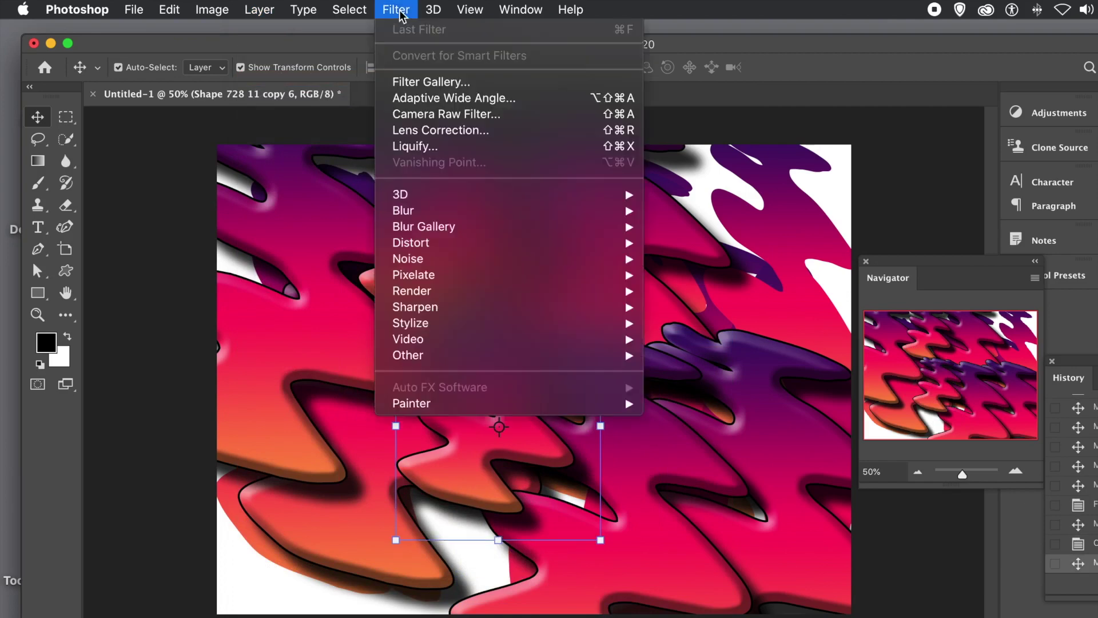
pyautogui.moveTo(449, 214)
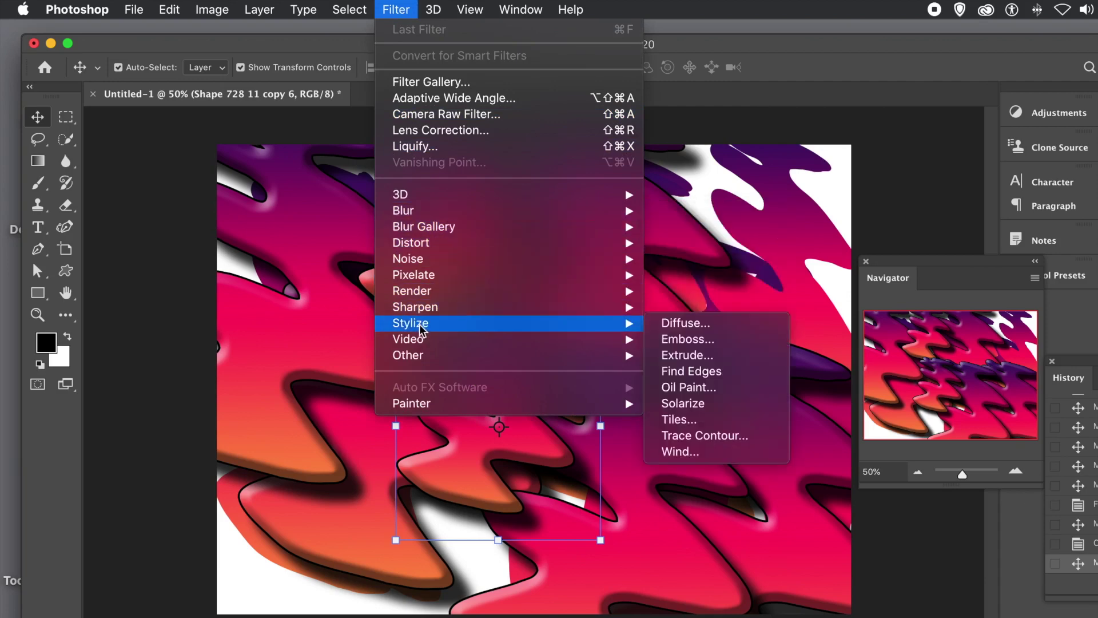
pyautogui.moveTo(445, 259)
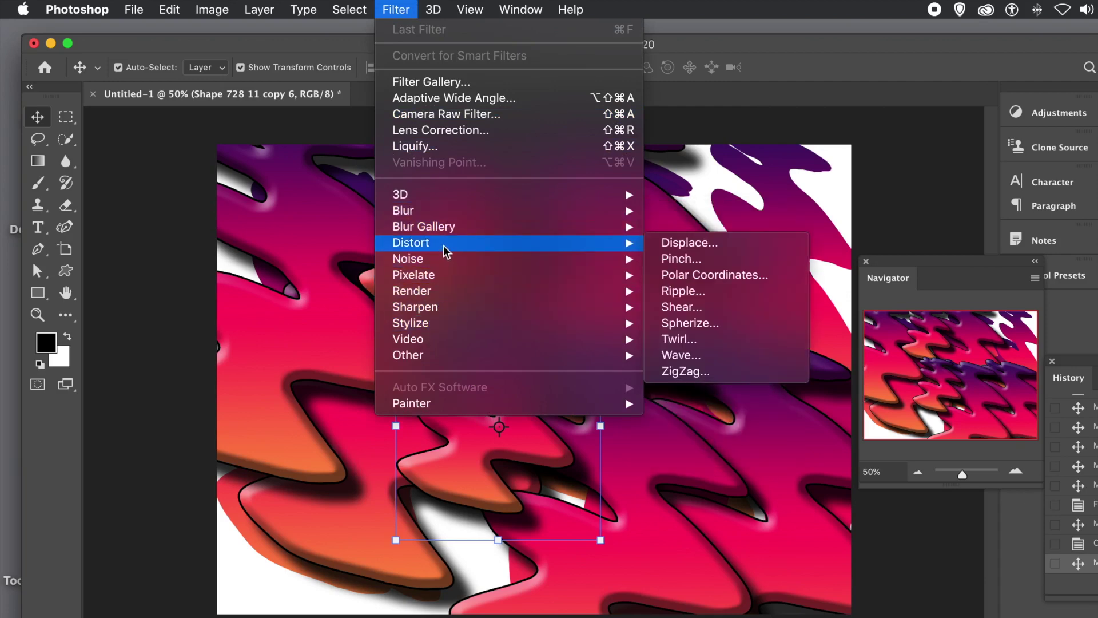
pyautogui.click(427, 147)
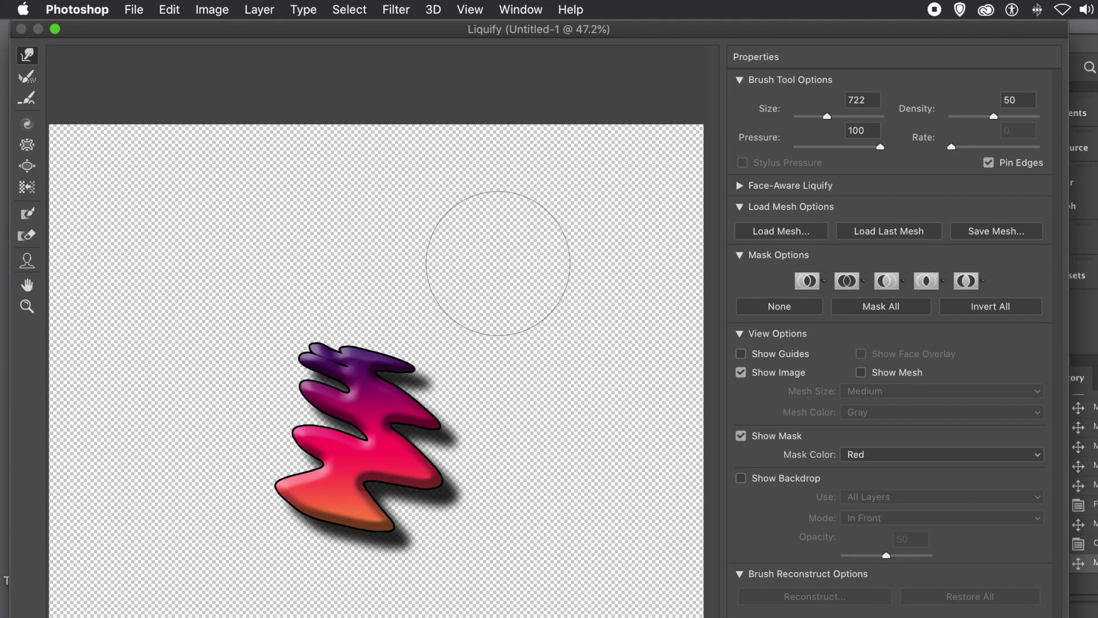
# - Forward-warp the left lobes into a point and notch, and sweep the top purple lobes up-left into one rounded tip
pyautogui.moveTo(289, 426)
pyautogui.mouseDown()
pyautogui.moveTo(252, 436)
pyautogui.moveTo(216, 400)
pyautogui.moveTo(157, 393)
pyautogui.moveTo(240, 394)
pyautogui.moveTo(400, 450)
pyautogui.mouseUp()
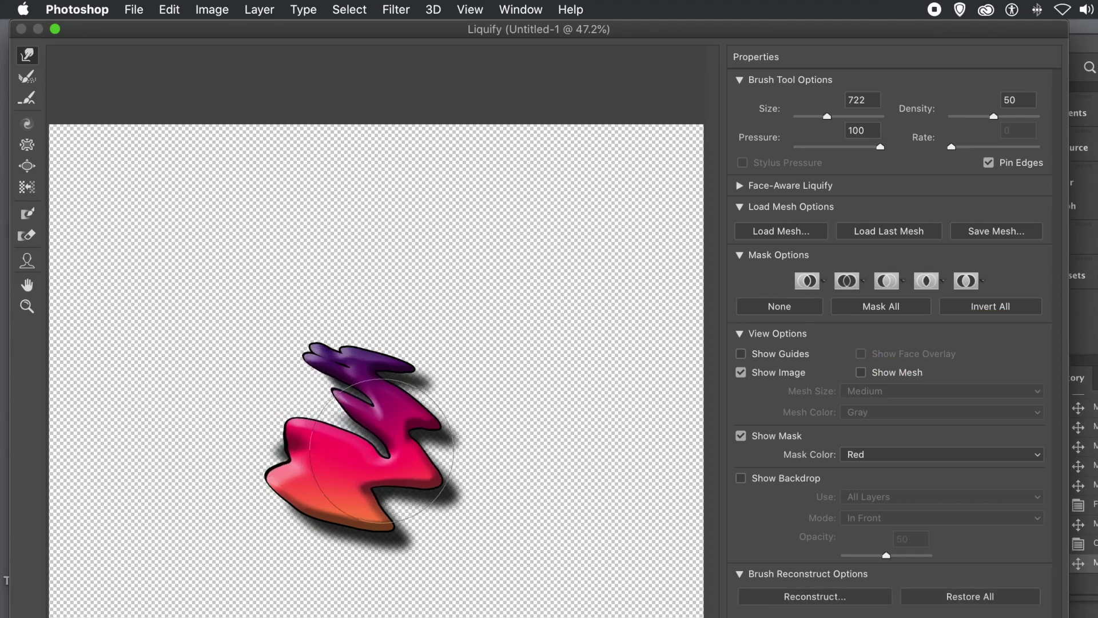
pyautogui.moveTo(231, 434)
pyautogui.mouseDown()
pyautogui.moveTo(318, 454)
pyautogui.moveTo(359, 479)
pyautogui.mouseUp()
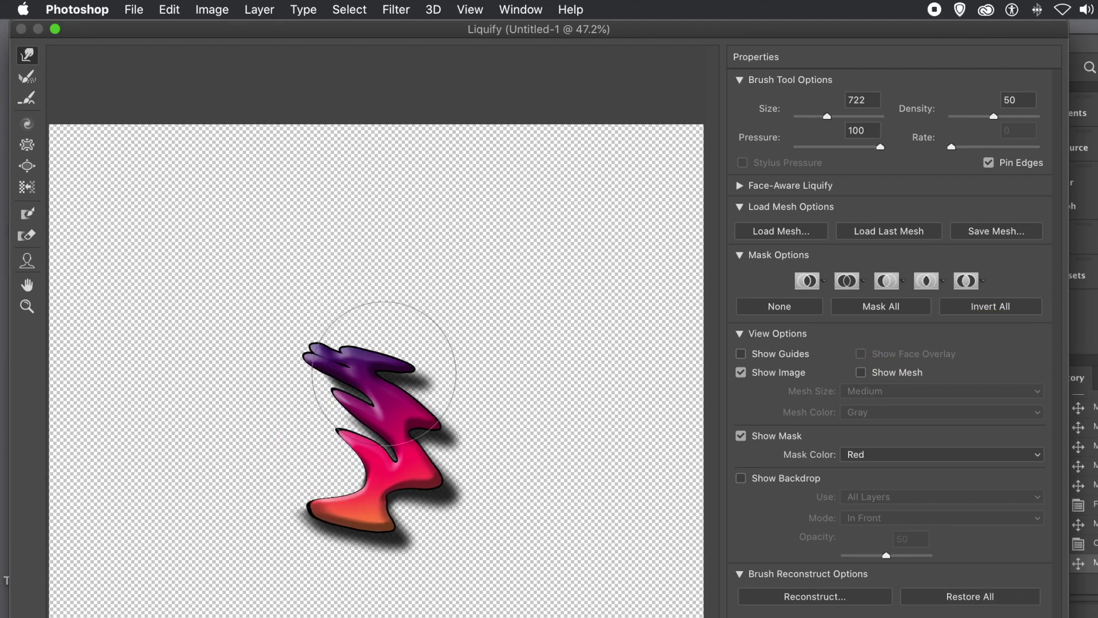
pyautogui.moveTo(360, 321)
pyautogui.mouseDown()
pyautogui.moveTo(308, 287)
pyautogui.moveTo(287, 250)
pyautogui.mouseUp()
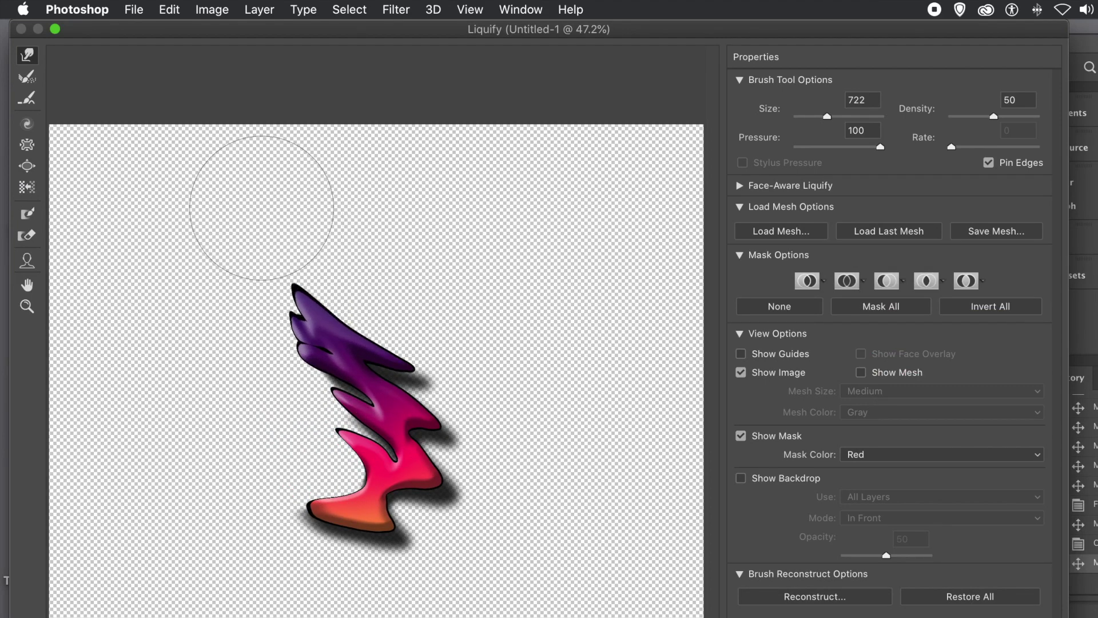
pyautogui.moveTo(341, 338); pyautogui.dragTo(289, 275)
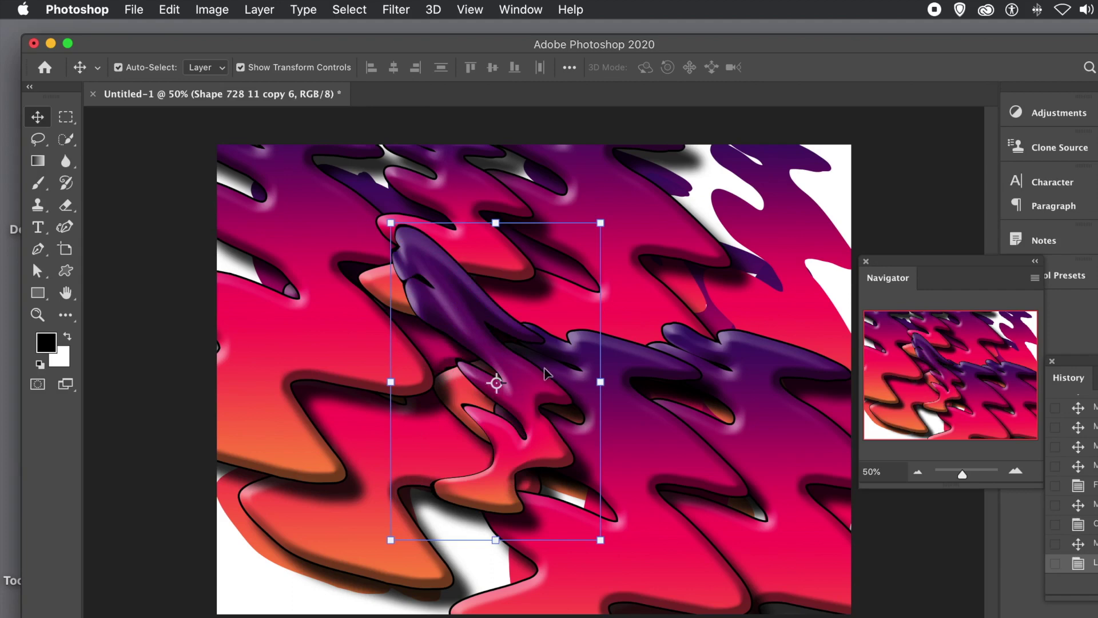
# - Commit the Liquify warp and Alt-drag three copies of the warped shape toward the lower left
pyautogui.moveTo(515, 379); pyautogui.dragTo(509, 475)
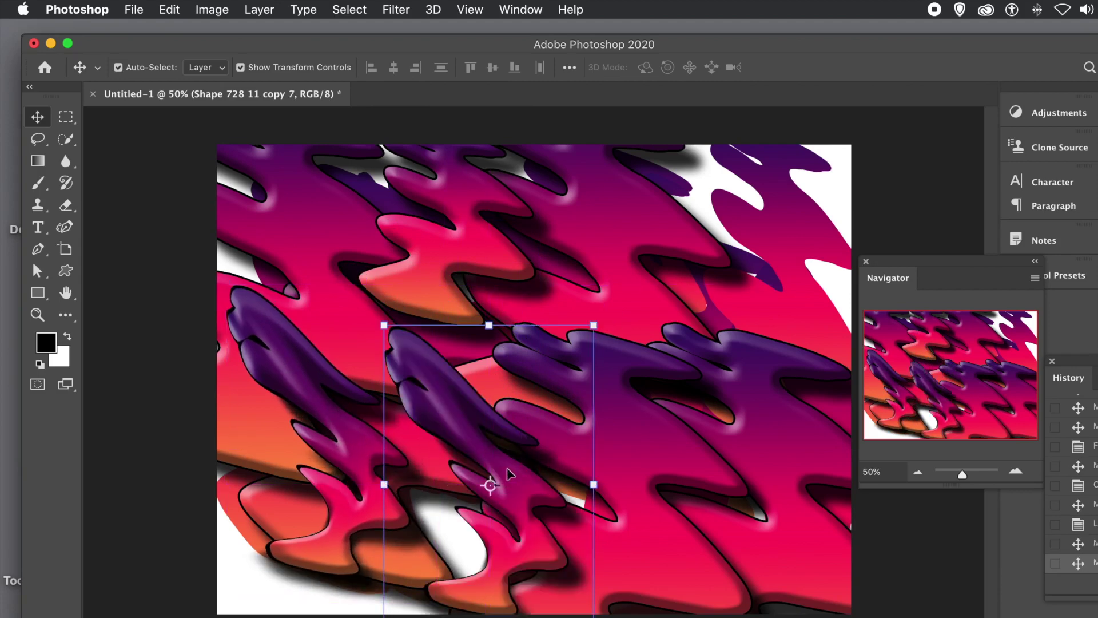
pyautogui.keyDown('alt'); pyautogui.moveTo(509, 475); pyautogui.dragTo(482, 570); pyautogui.keyUp('alt')
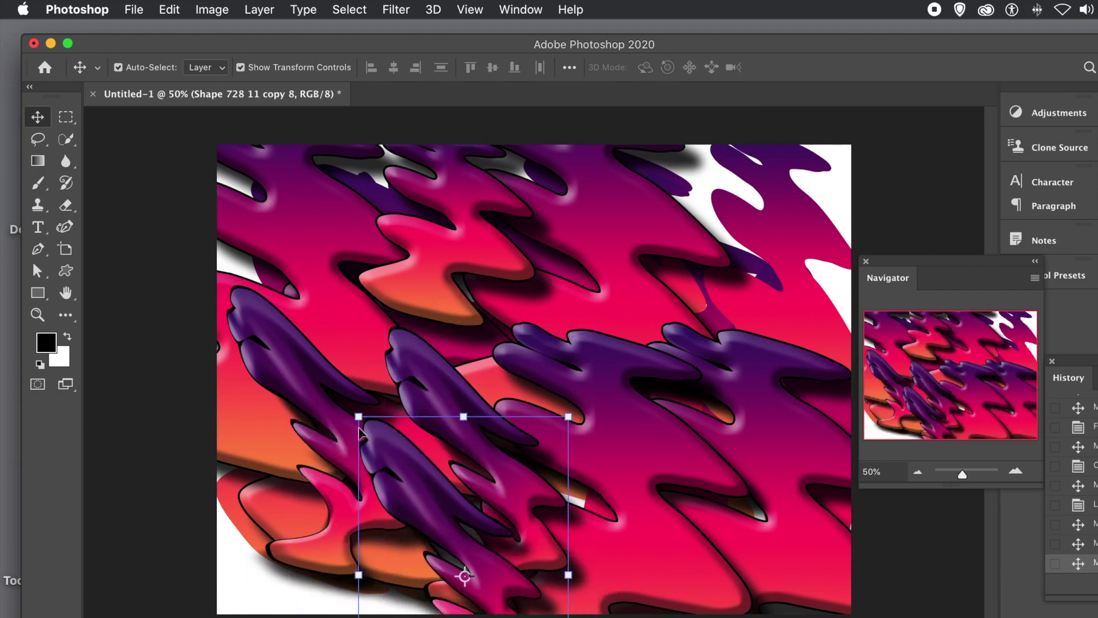
pyautogui.keyDown('alt'); pyautogui.moveTo(393, 449); pyautogui.dragTo(232, 514); pyautogui.keyUp('alt')
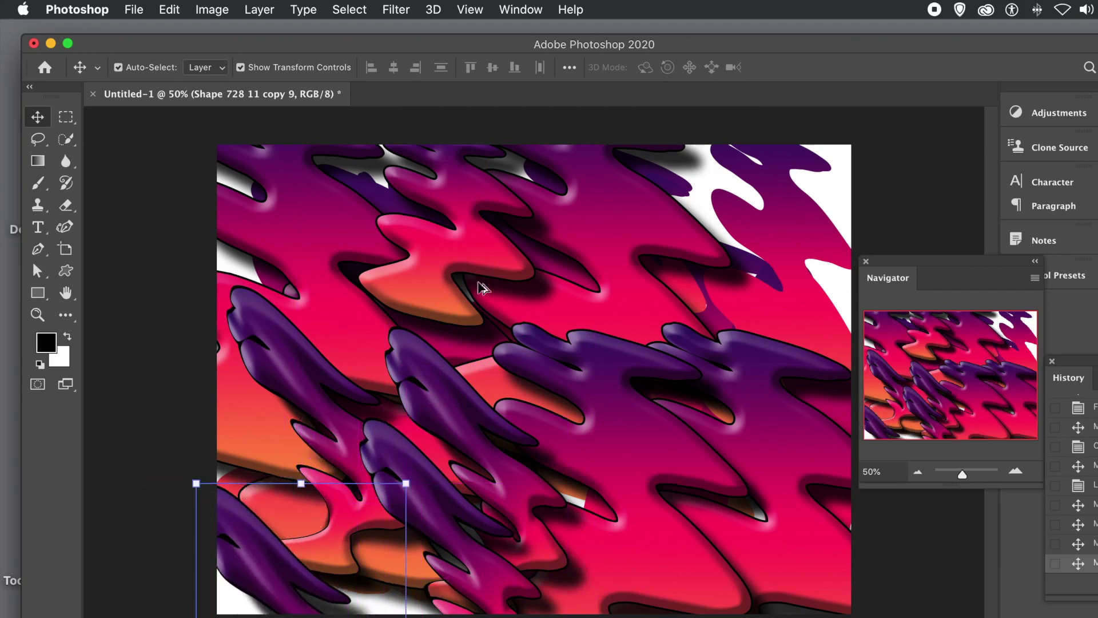
pyautogui.click(258, 9)
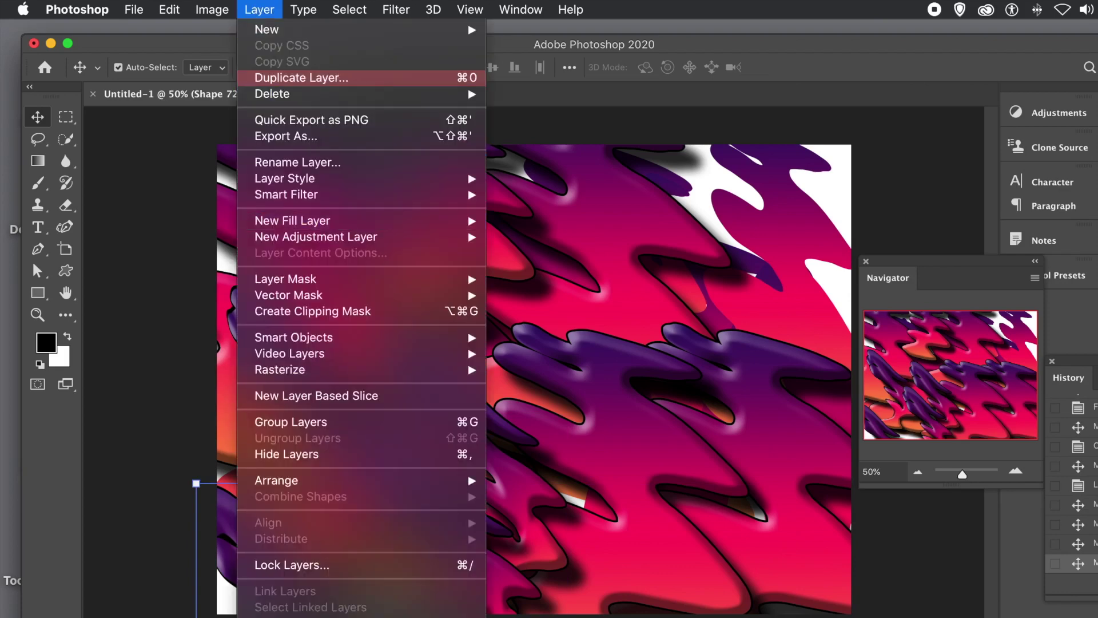
# - Flatten all layers into a single image and switch to the Lasso tool
pyautogui.press('Escape')
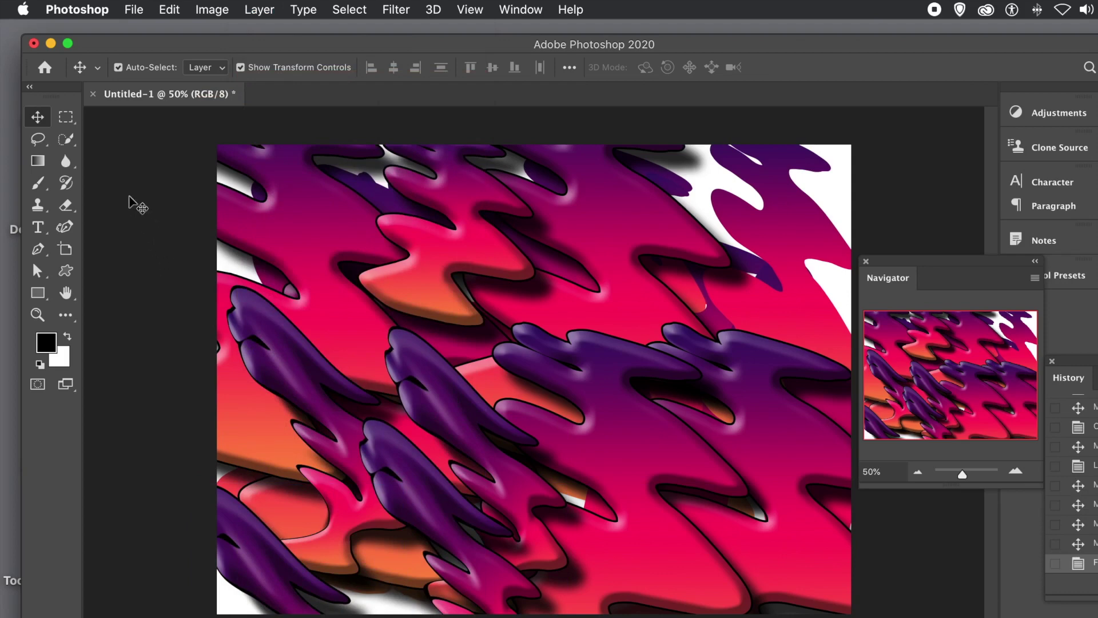
pyautogui.click(38, 139)
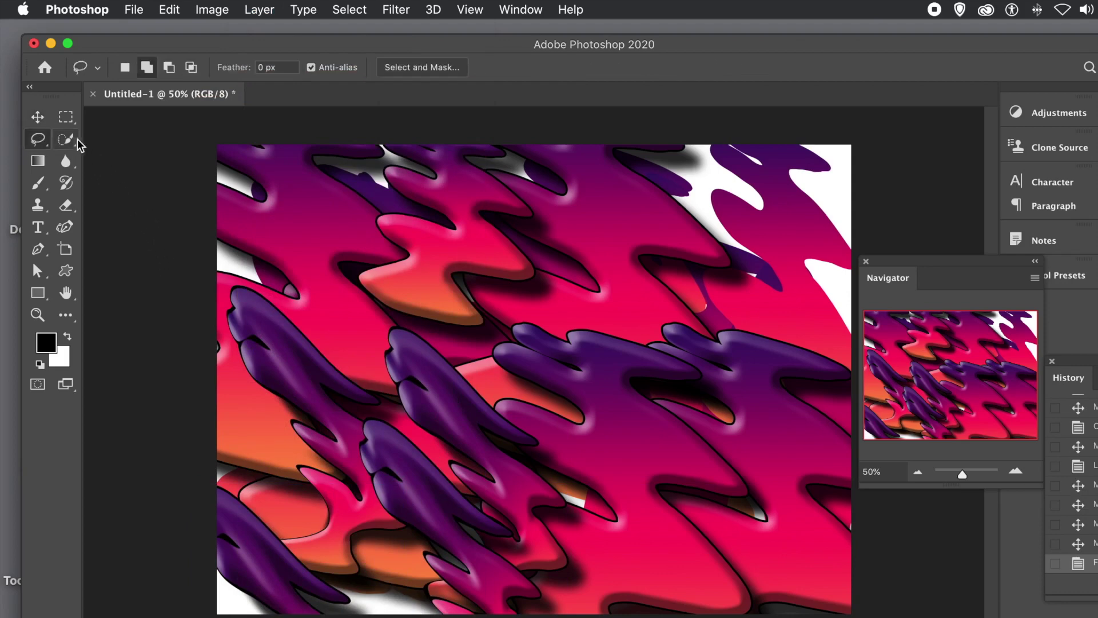